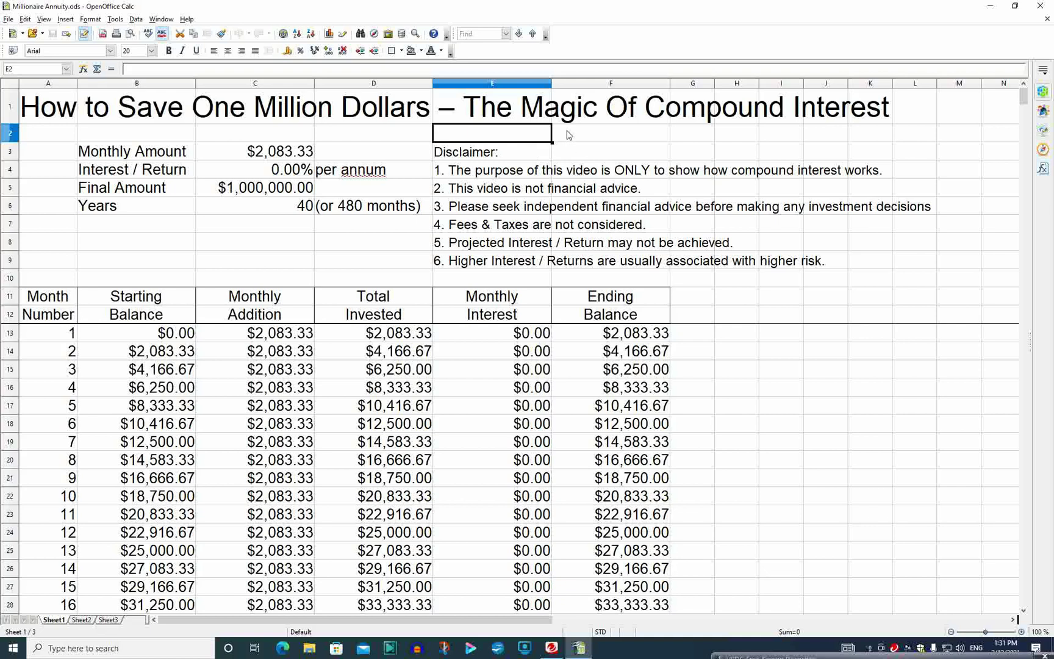
Step: Type the label 'per month' into D3 beside the $2,083.33 monthly amount, correcting a typo
click(556, 132)
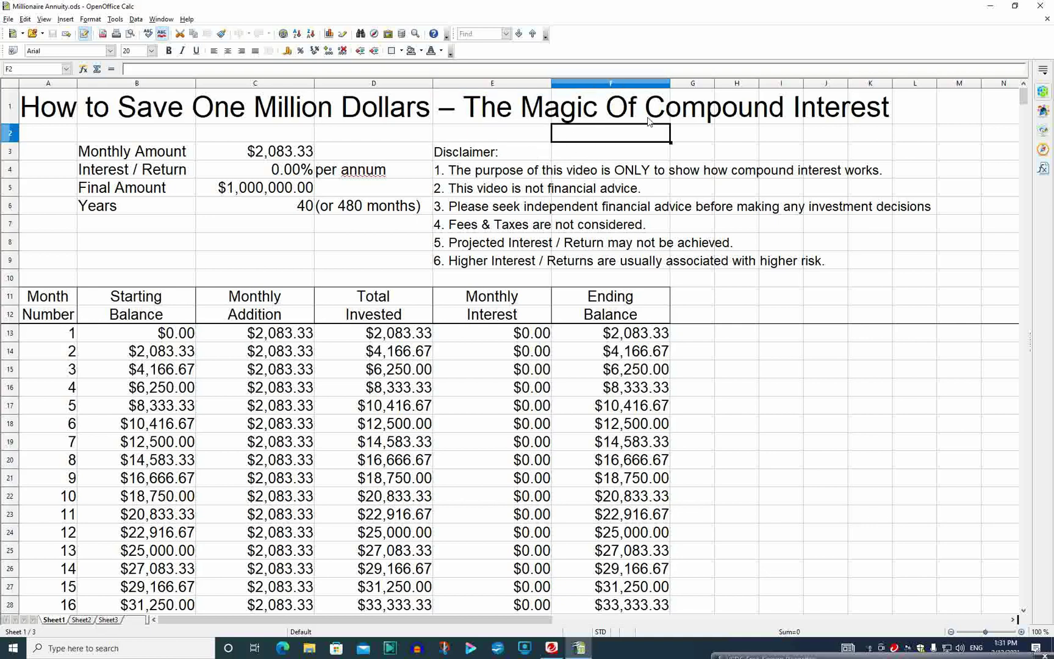
click(35, 130)
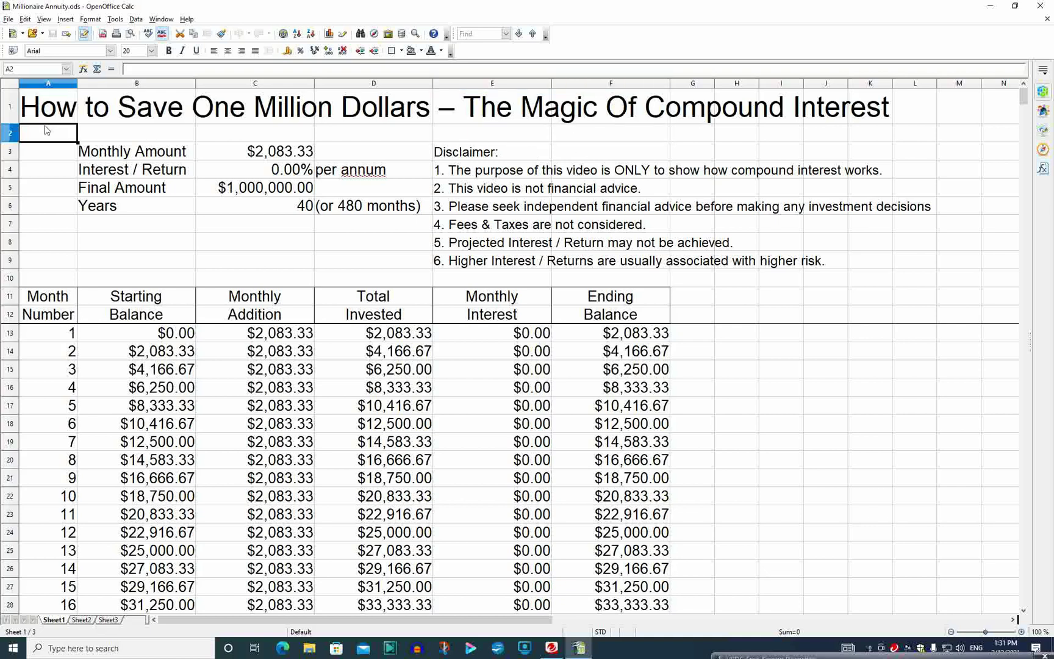
click(194, 121)
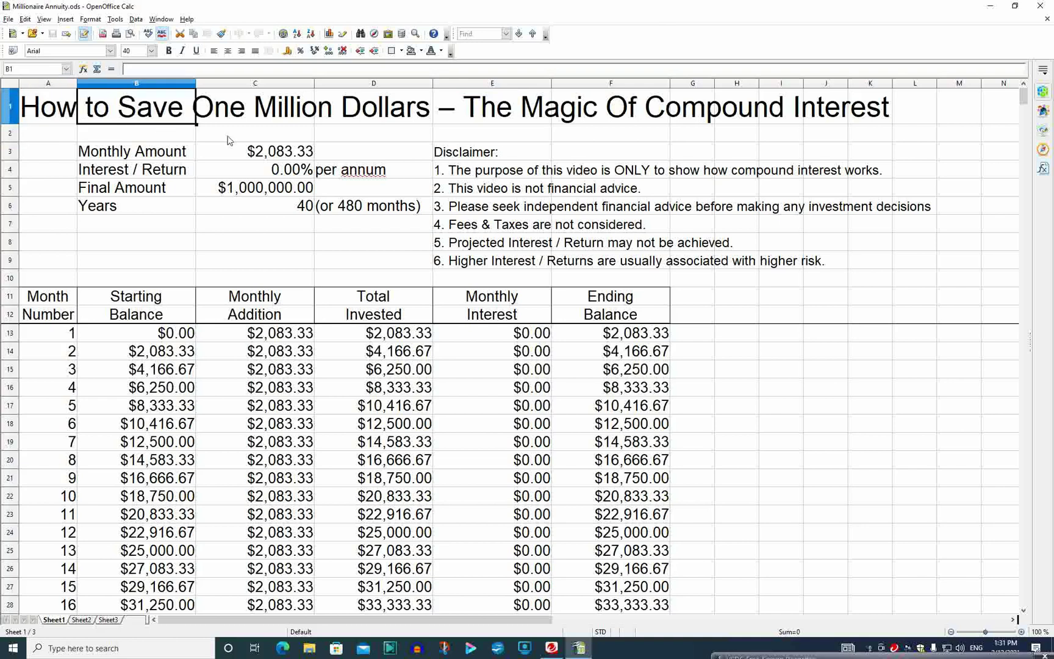
click(257, 133)
click(369, 140)
click(335, 156)
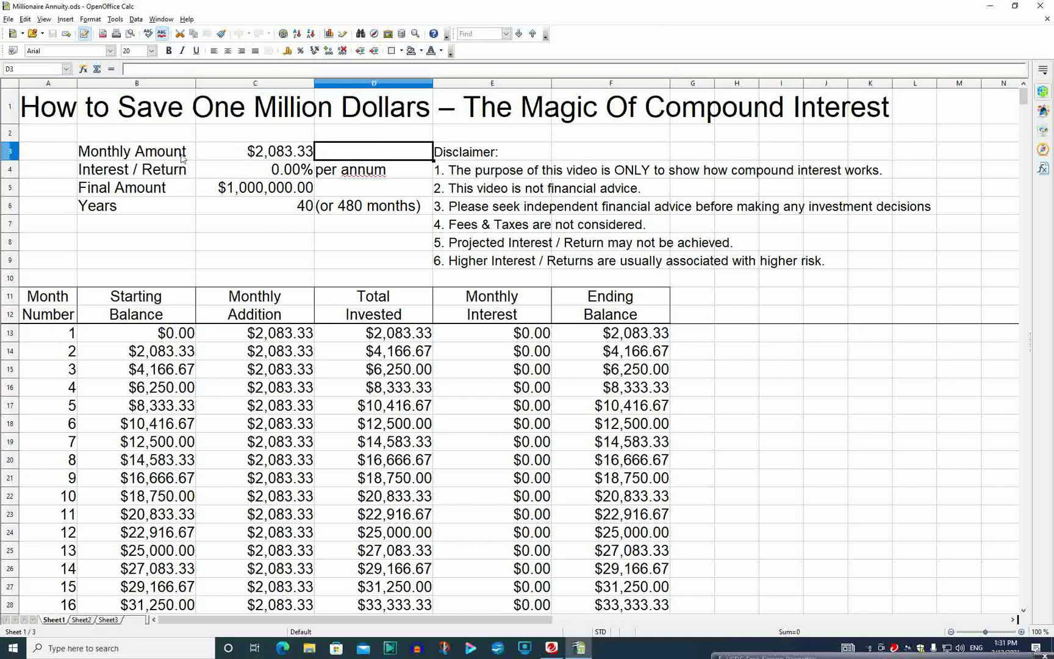
text(per )
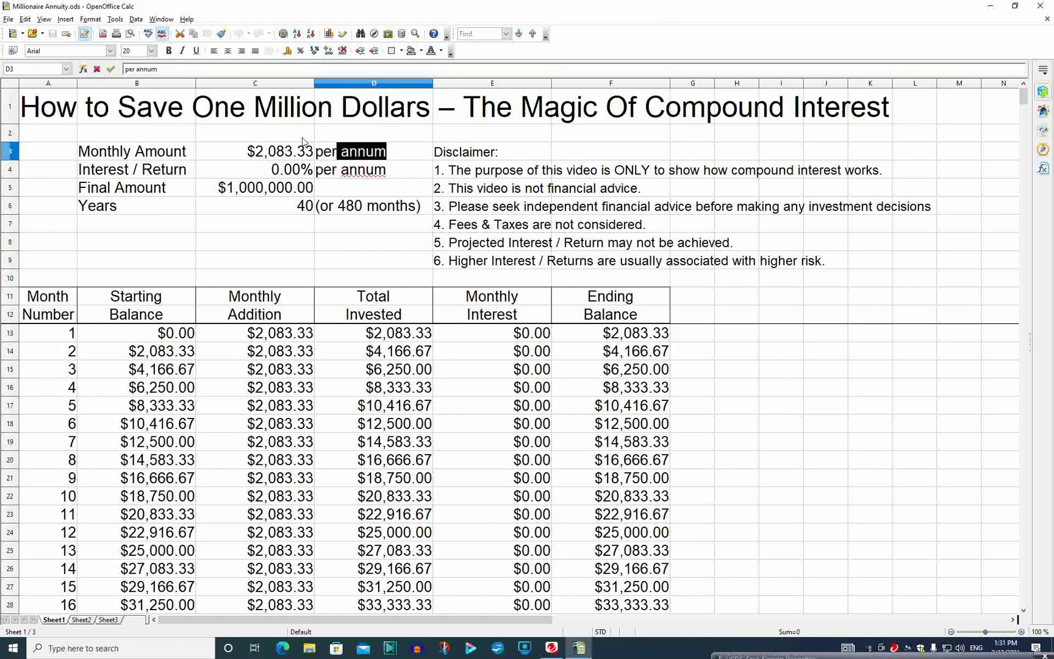
text(month)
key(BackSpace)
text(nth)
key(Return)
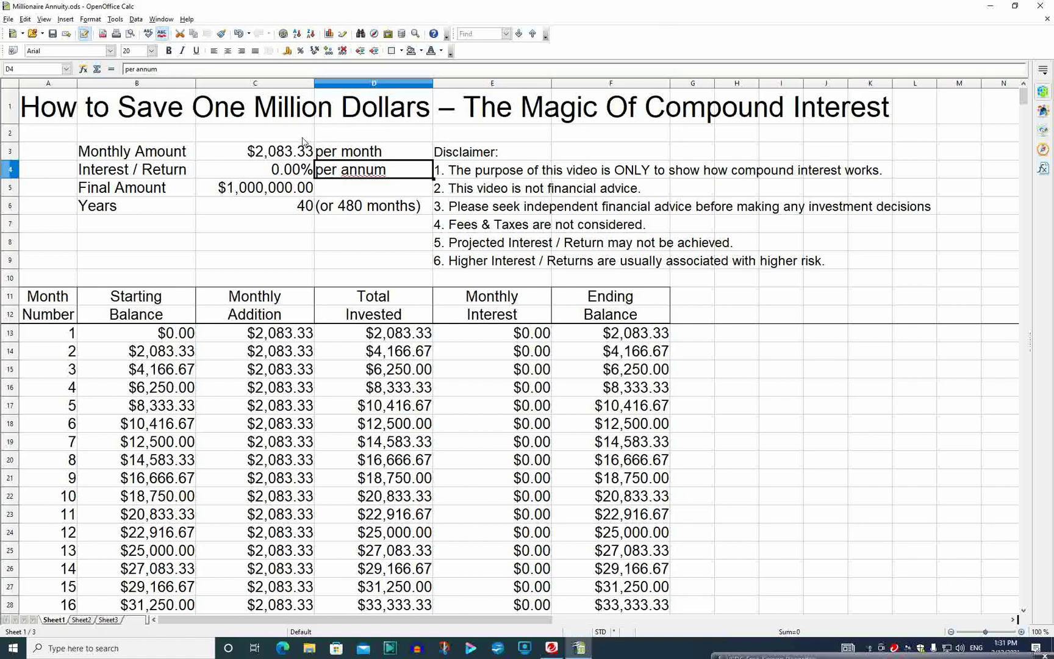
click(273, 209)
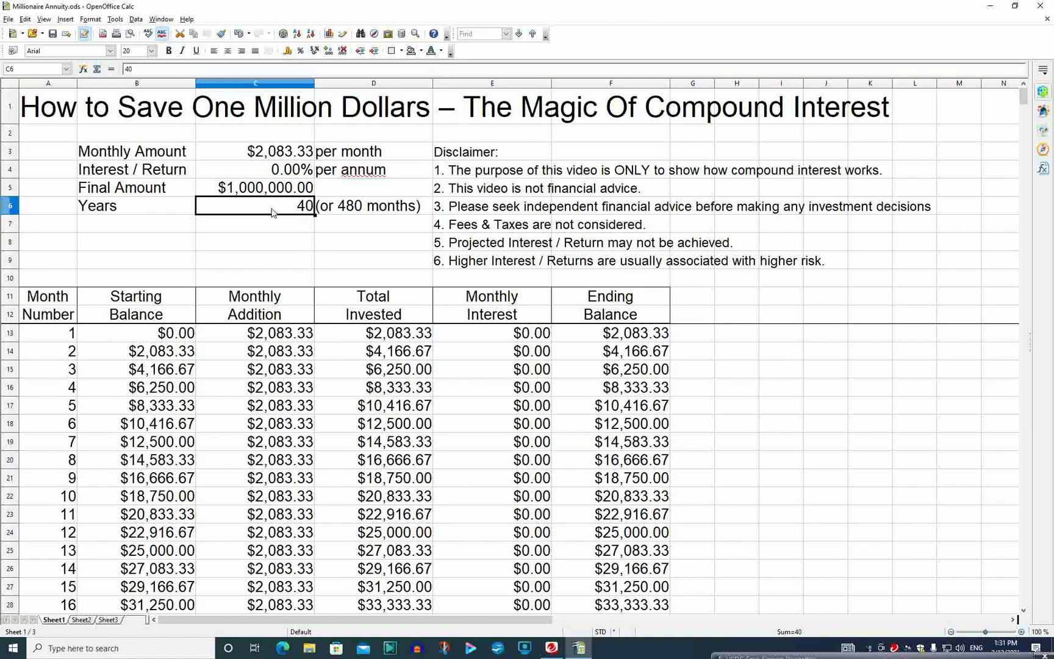
click(337, 209)
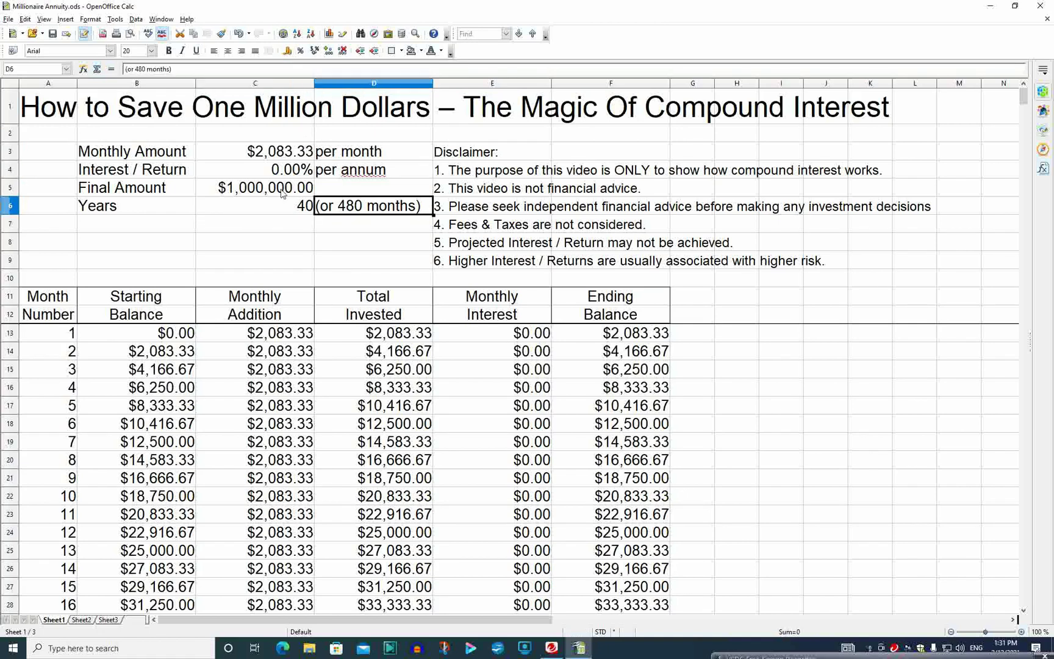
click(275, 169)
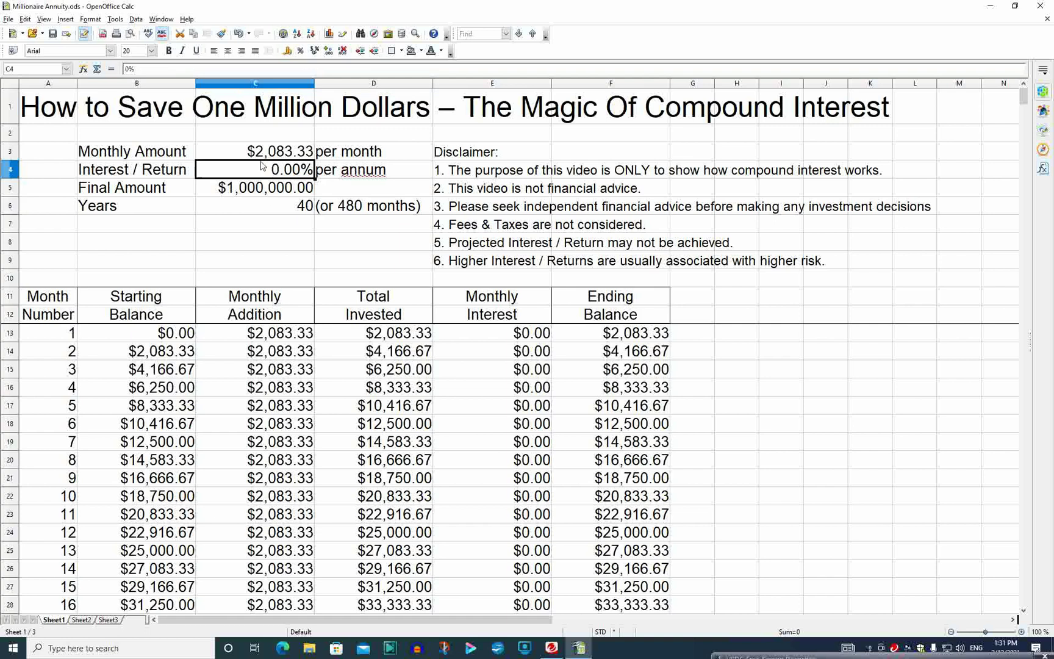
click(262, 157)
click(261, 172)
click(227, 157)
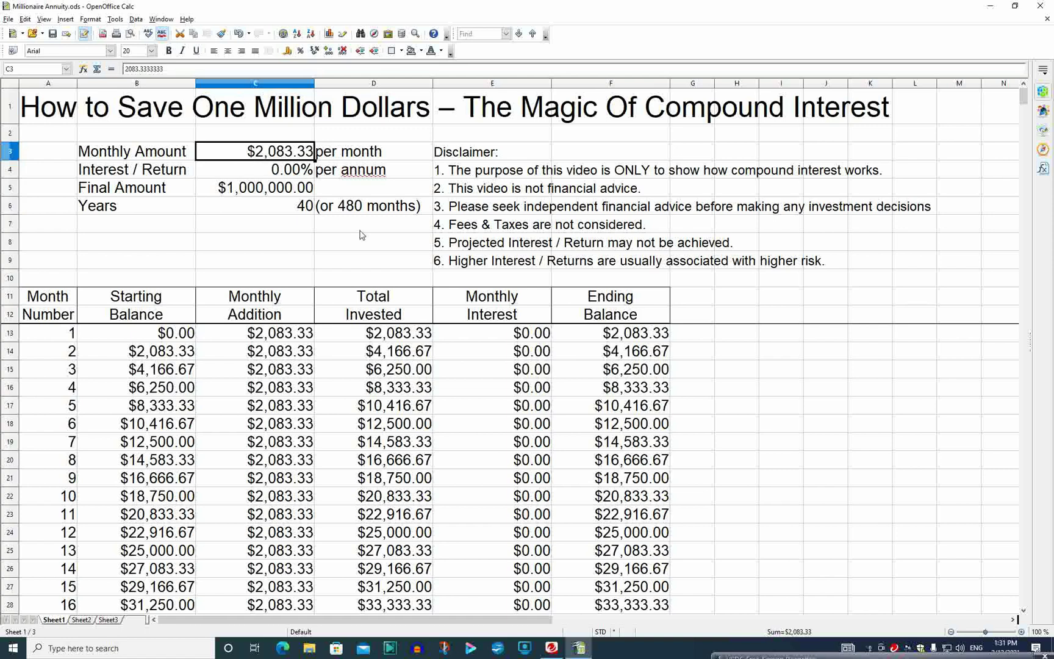
click(329, 211)
click(282, 190)
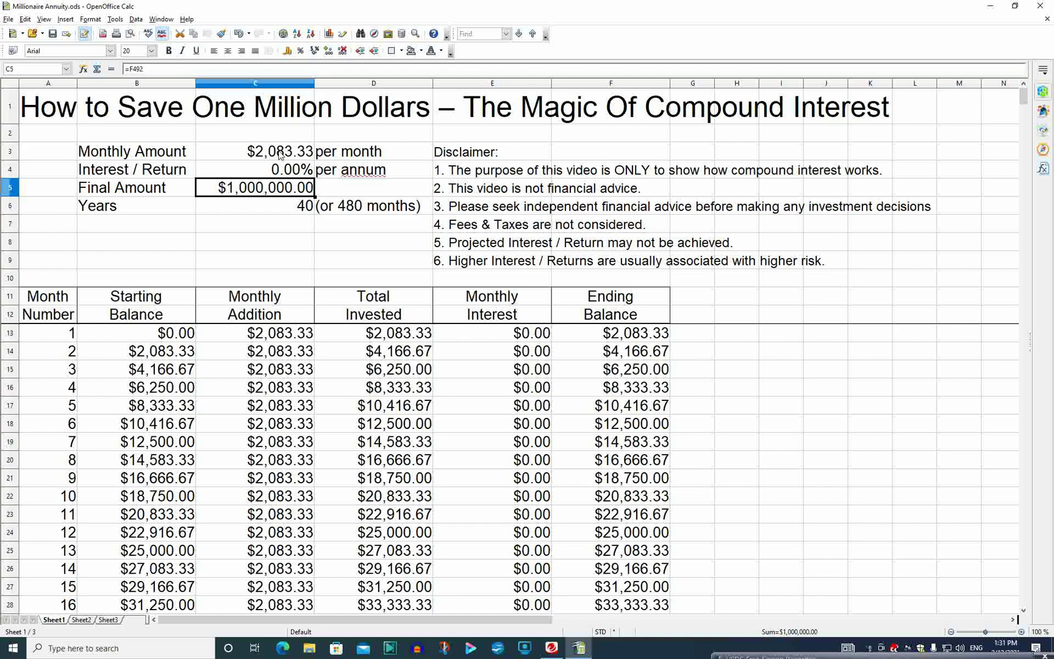
click(374, 205)
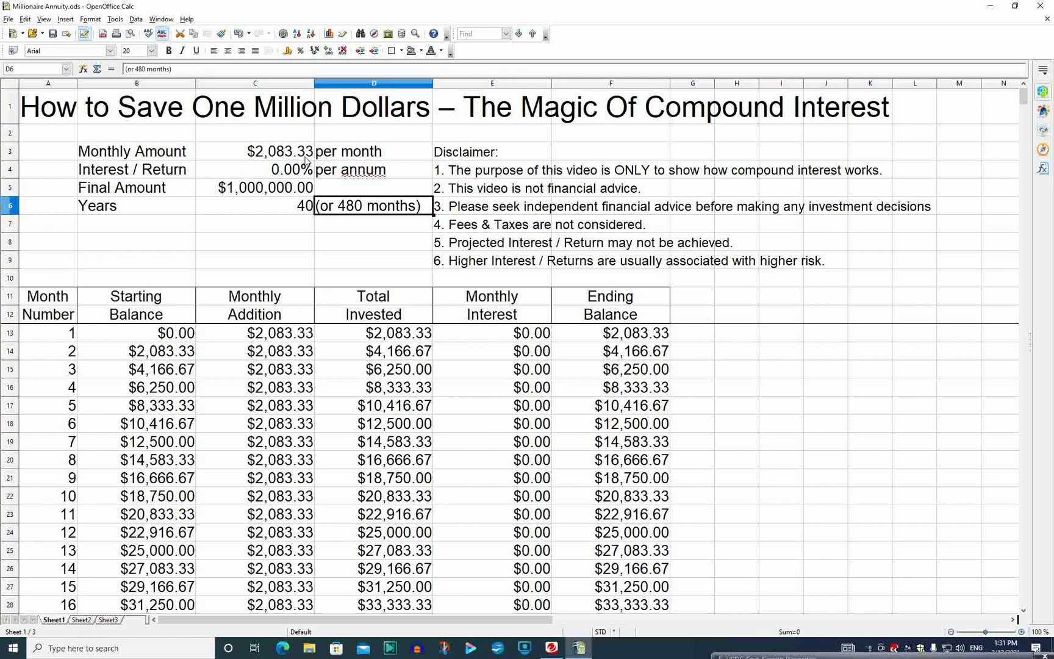
click(285, 154)
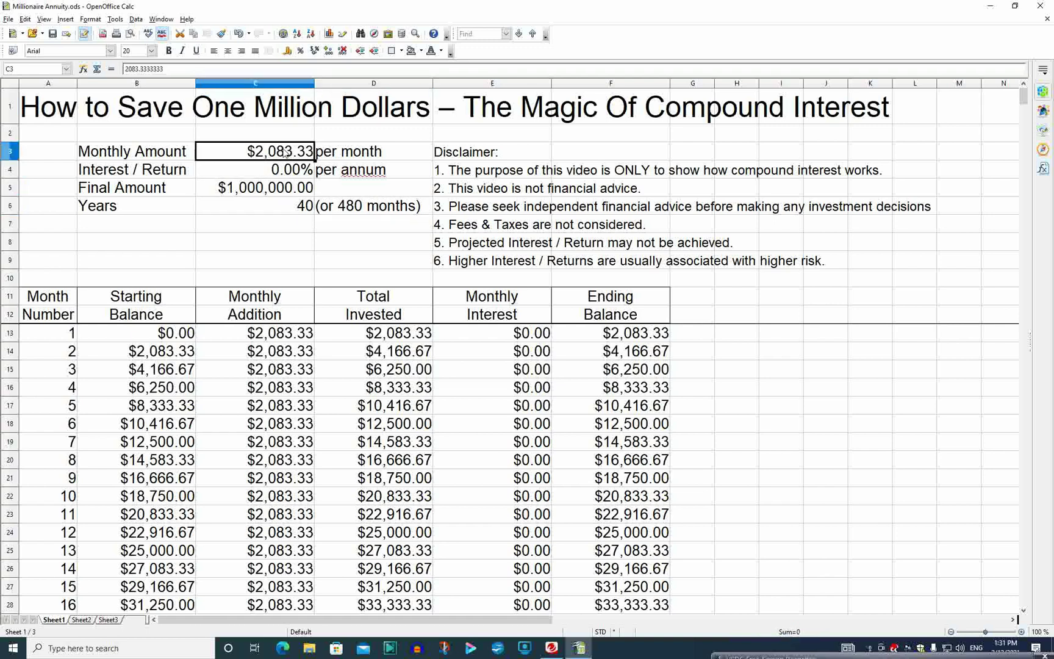
click(288, 191)
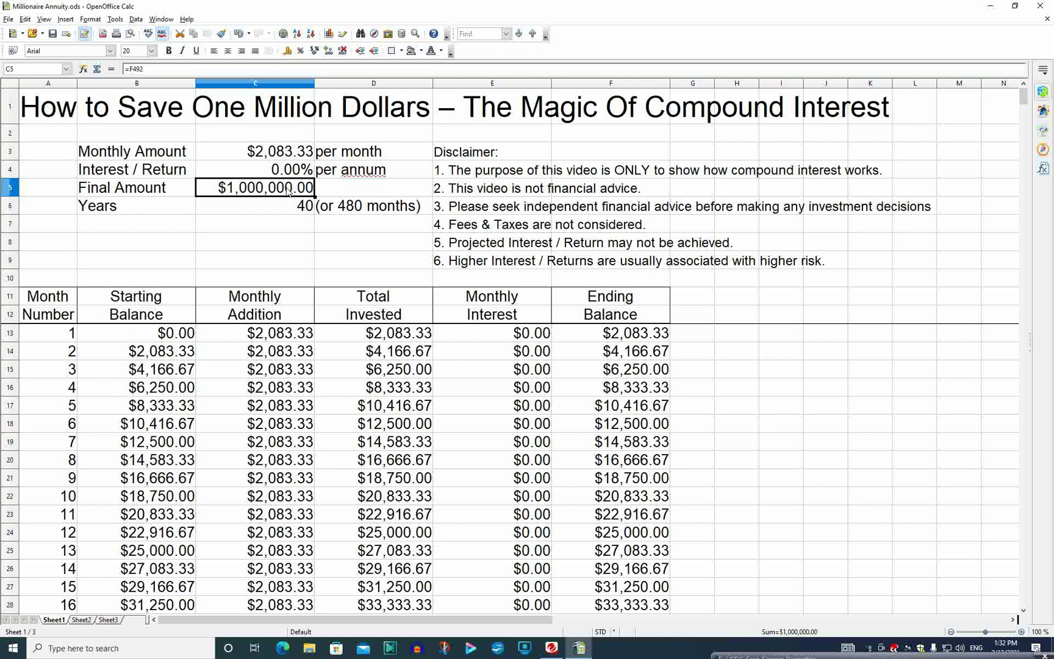
click(280, 173)
Step: Enter 1% as the interest rate in C4 and 1695 as the monthly amount in C3
text(1)
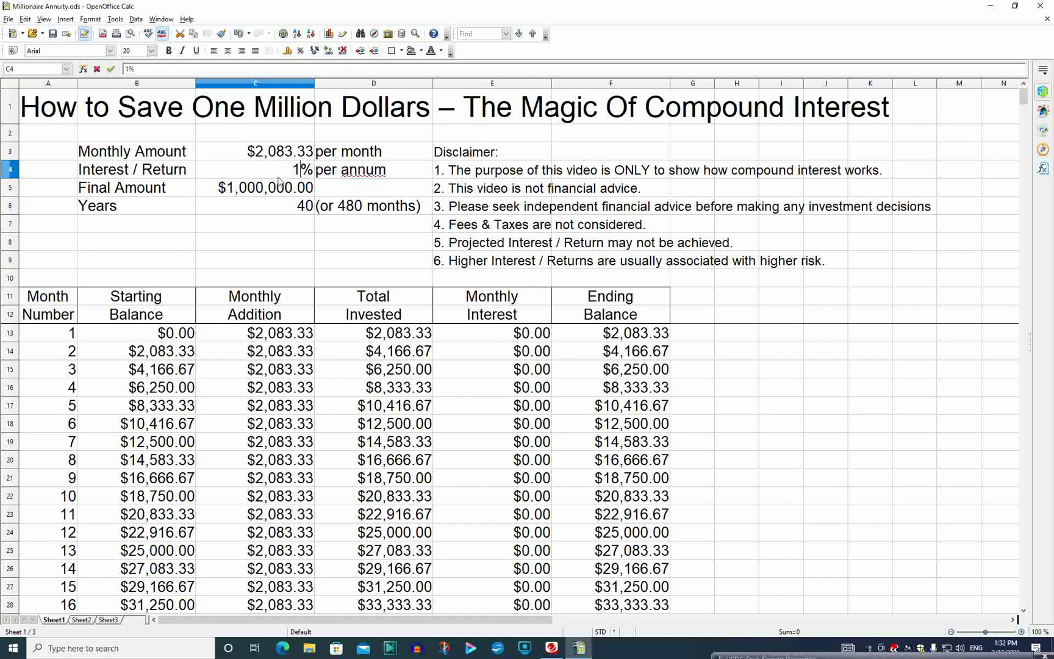
key(Return)
key(Up)
key(Up)
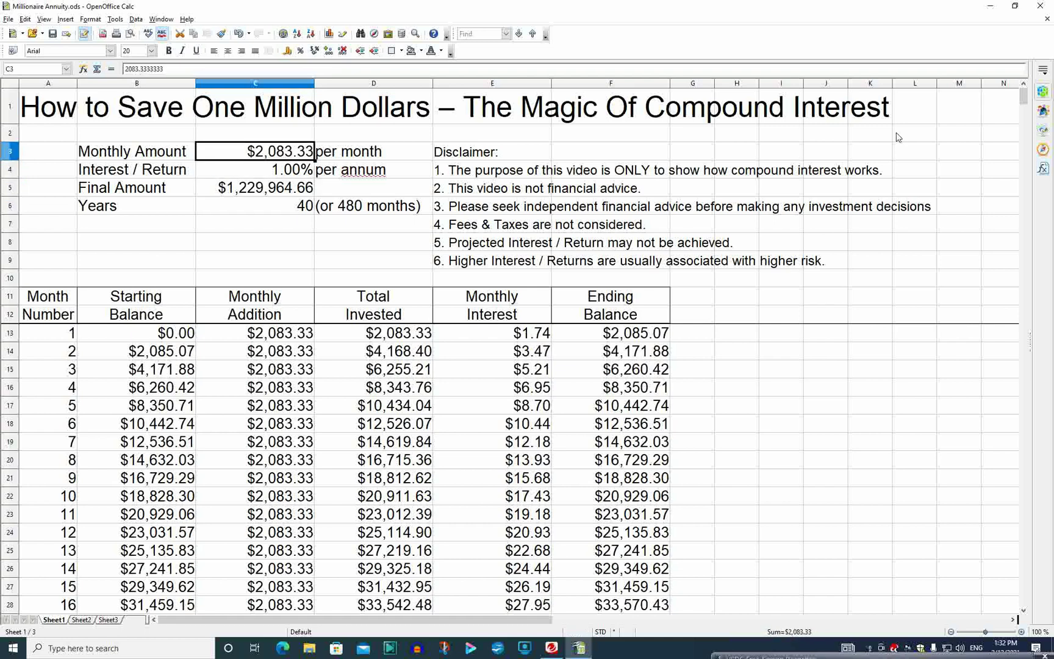
text(1695)
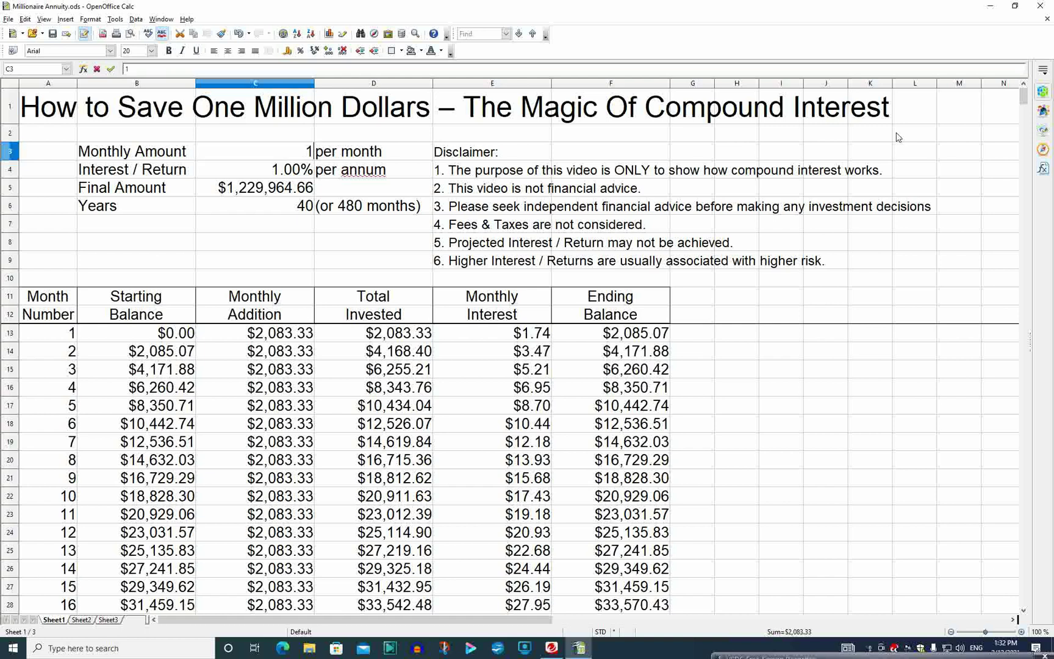
key(Return)
key(Up)
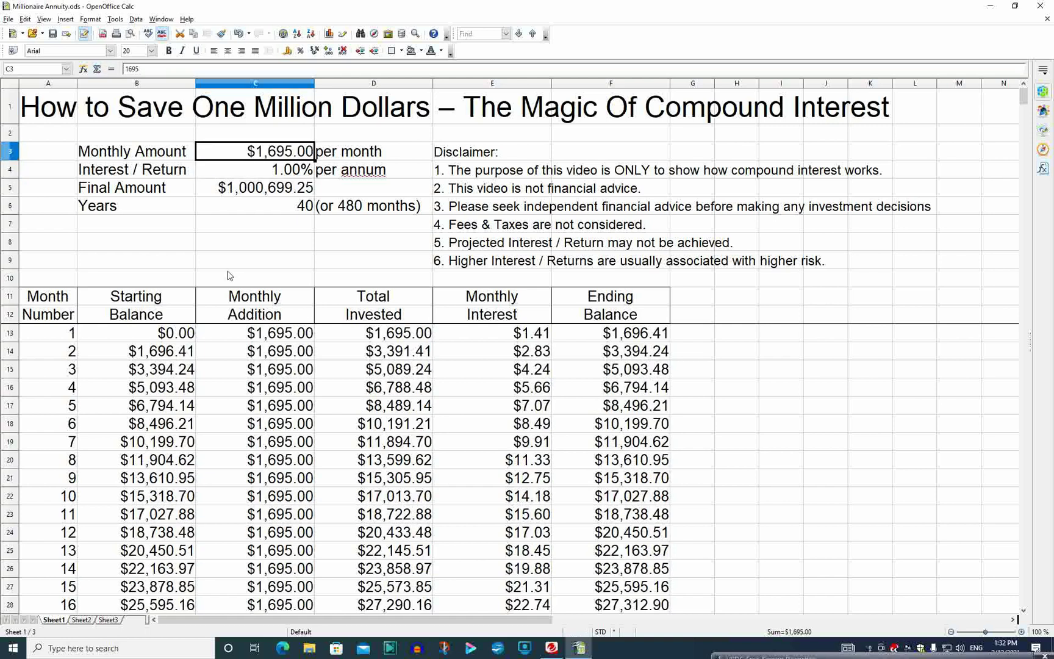
Step: Review C3 to C5, confirming the final amount of $1,000,699.25
click(259, 177)
click(266, 194)
click(288, 151)
click(282, 169)
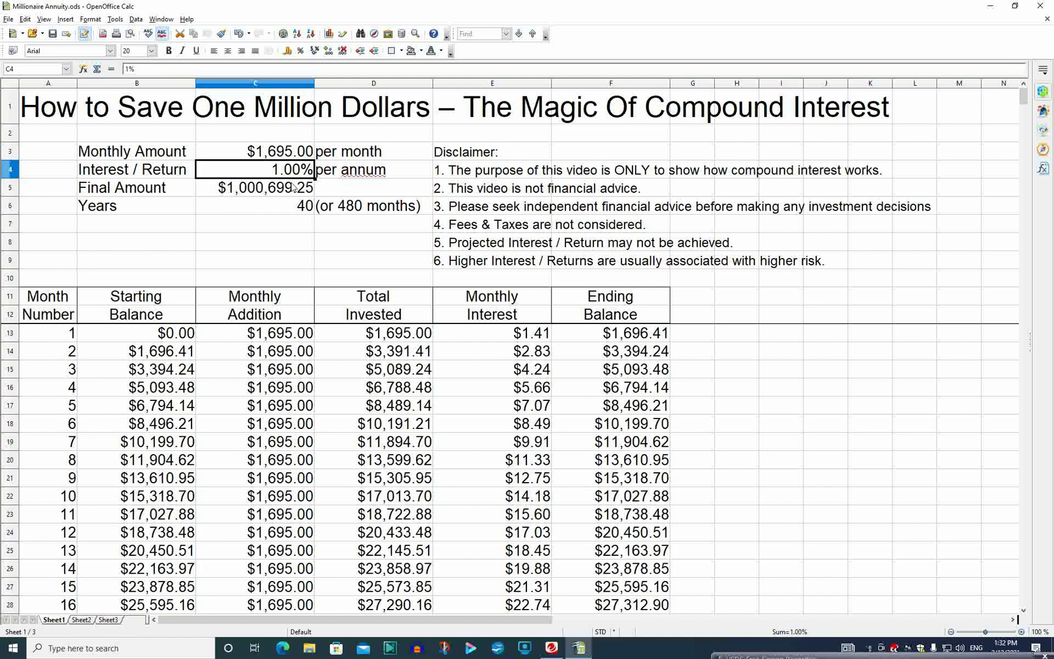
click(293, 188)
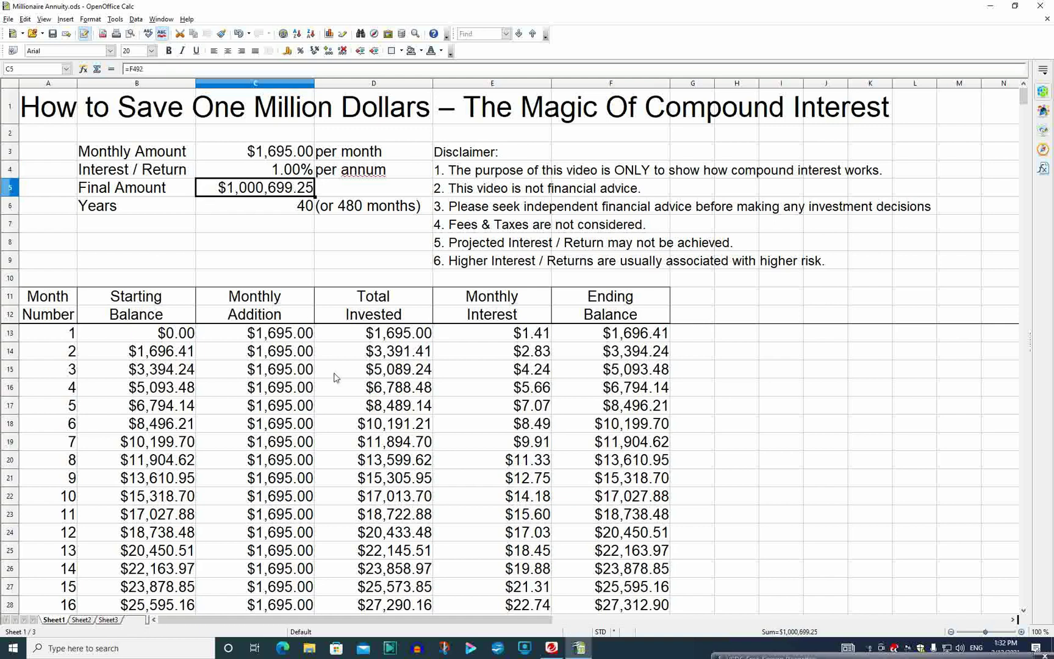
click(294, 213)
click(344, 212)
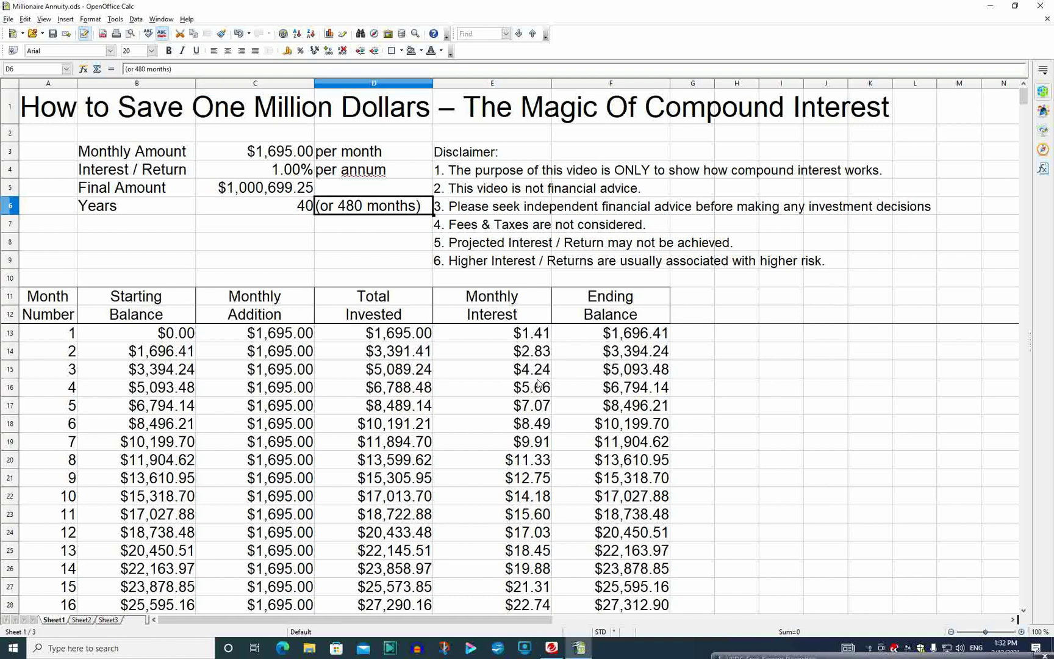
click(501, 353)
scroll(501, 353, down, 2)
scroll(501, 354, up, 2)
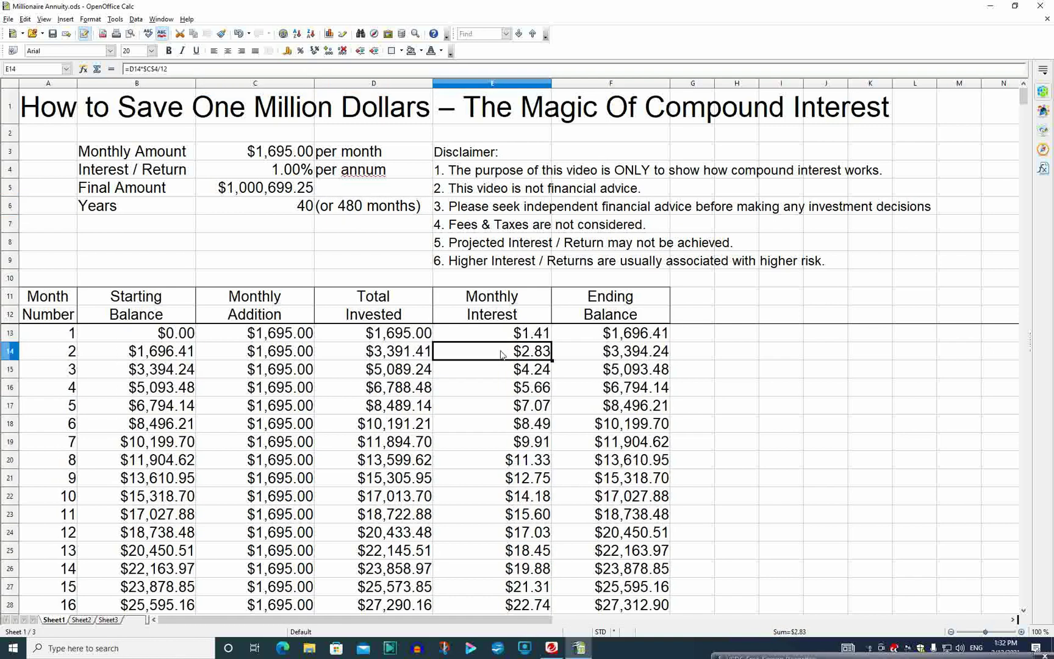
click(525, 329)
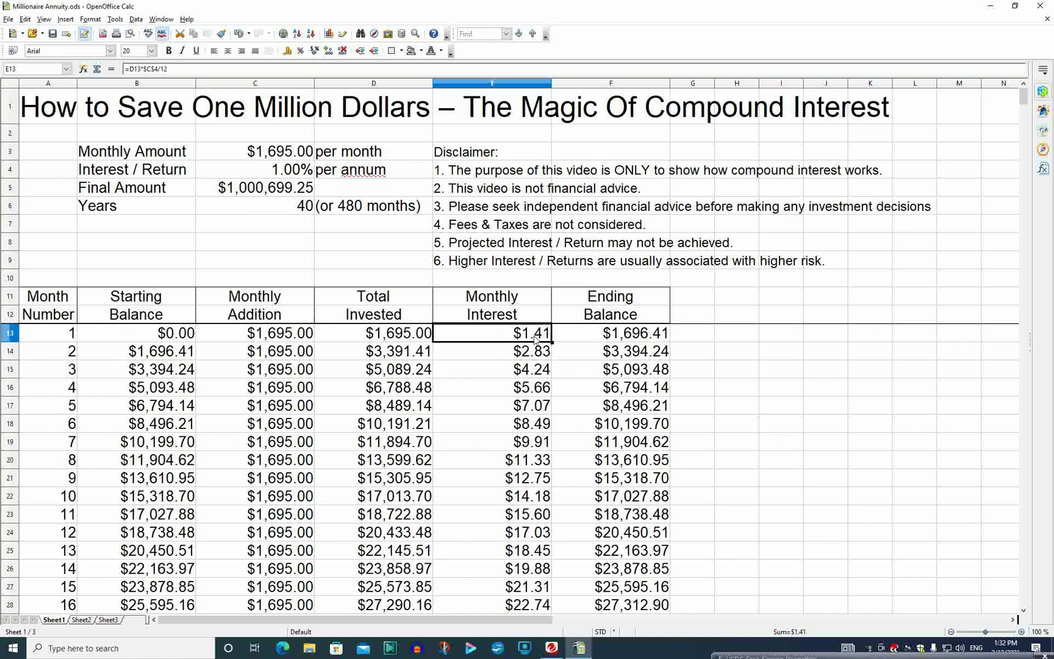
click(161, 337)
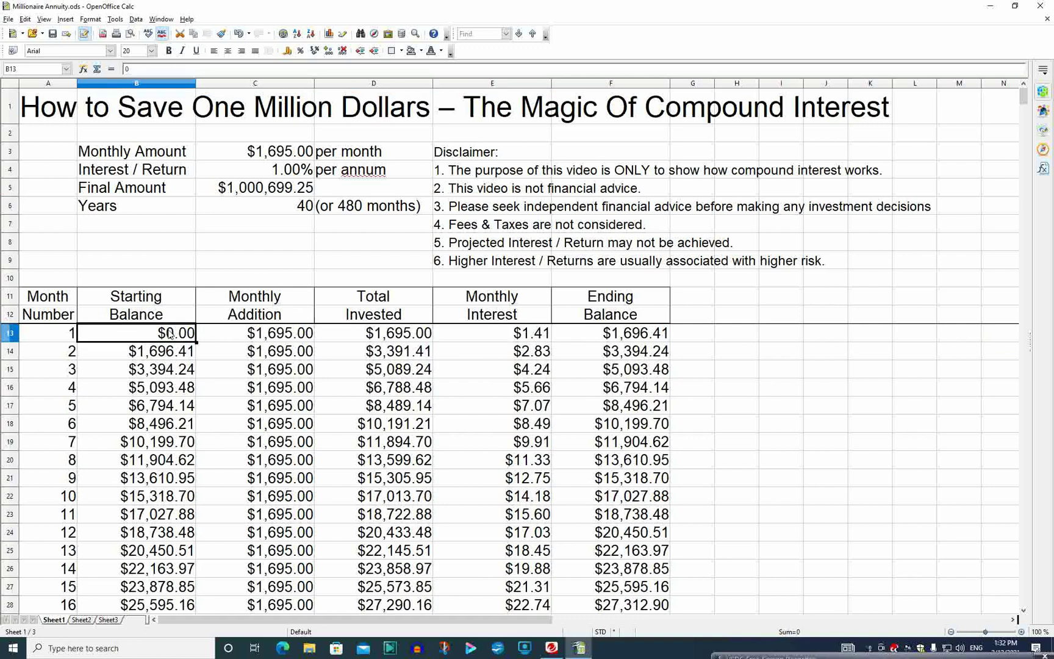
click(221, 340)
click(263, 353)
click(269, 335)
click(272, 368)
click(273, 354)
click(272, 338)
click(272, 357)
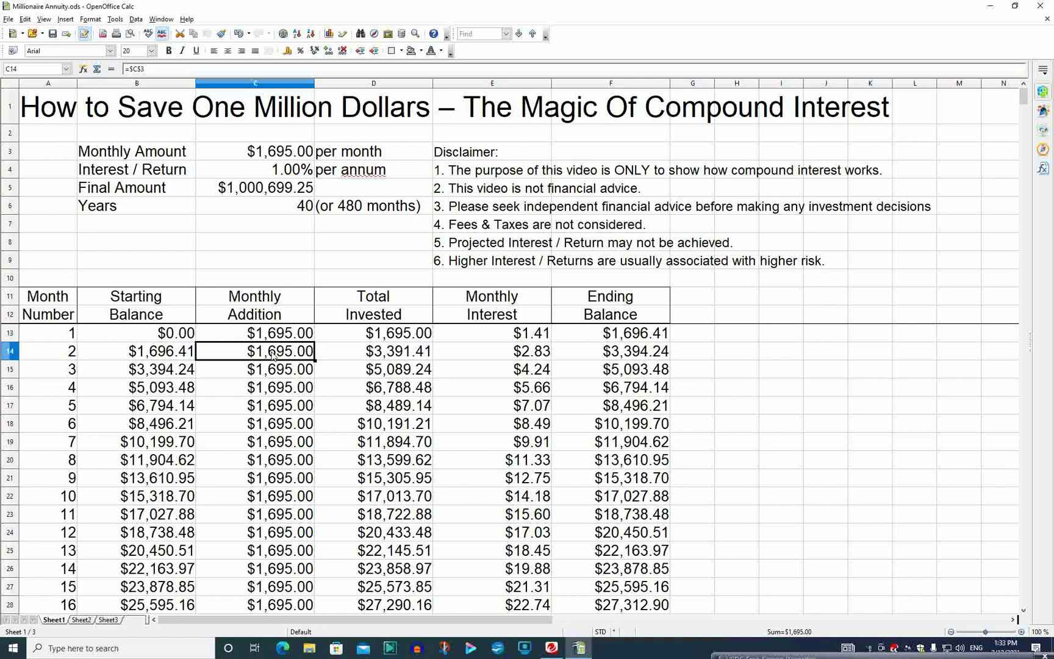
click(266, 394)
click(272, 321)
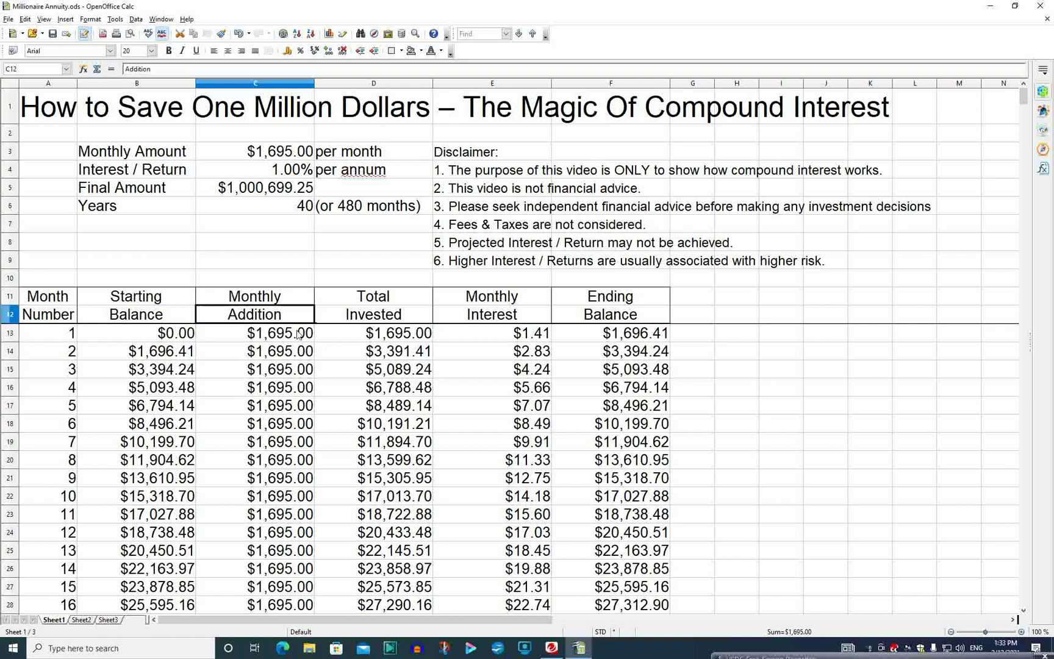
click(368, 350)
click(382, 333)
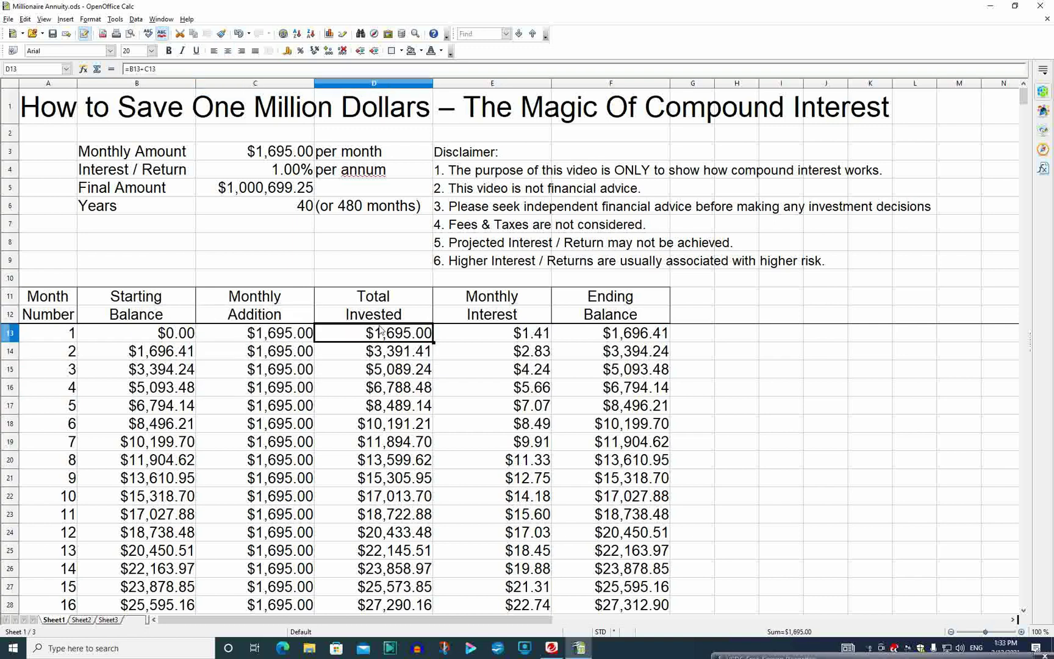
click(453, 337)
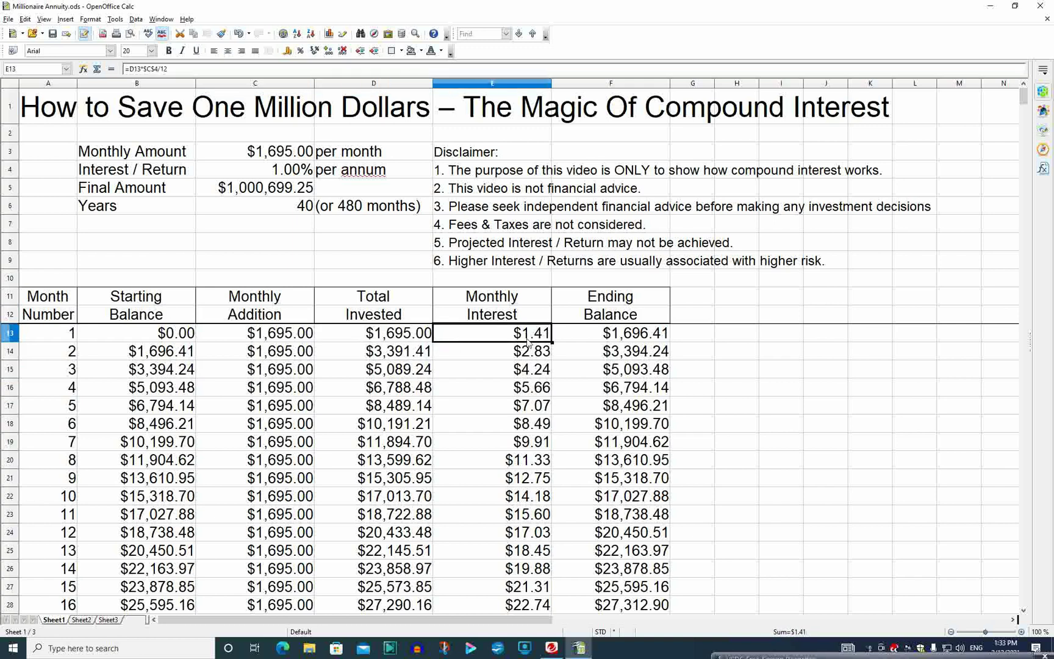
click(616, 336)
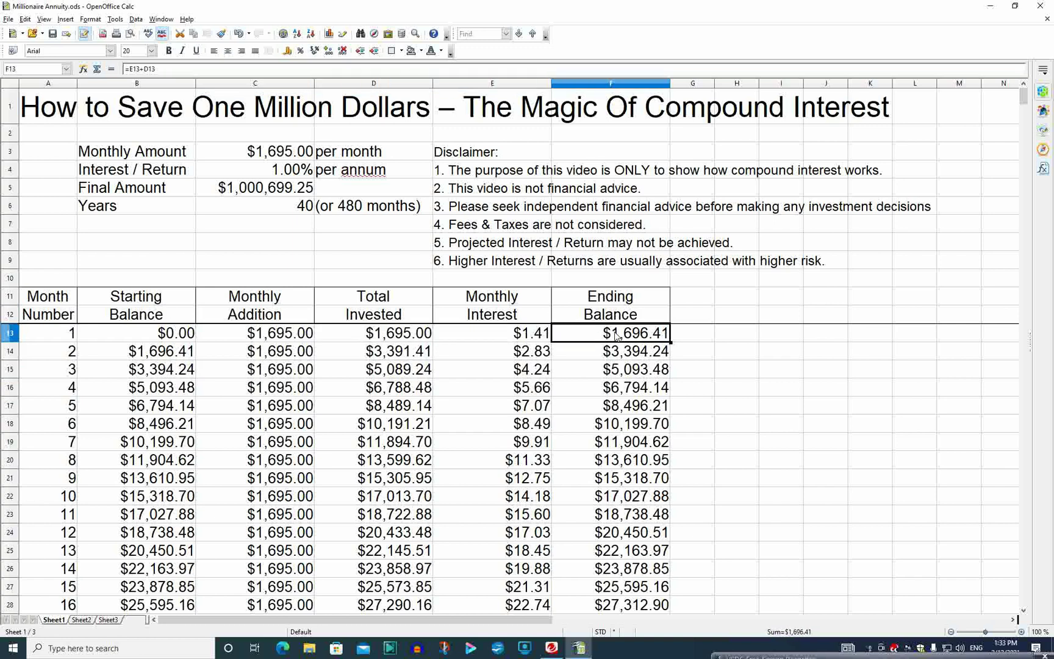
click(133, 357)
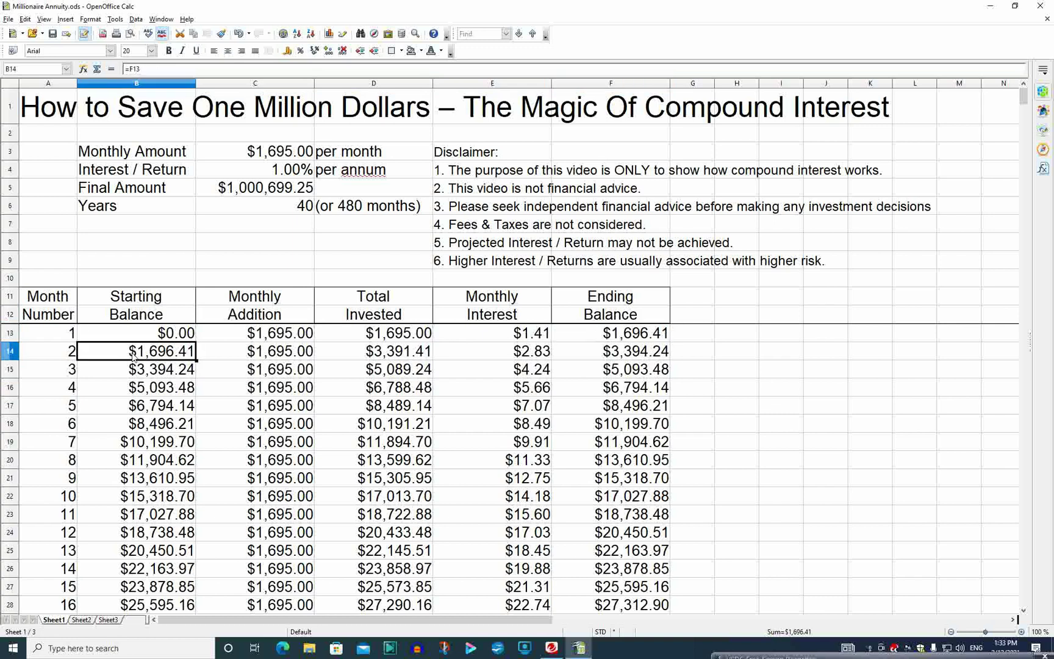
click(236, 352)
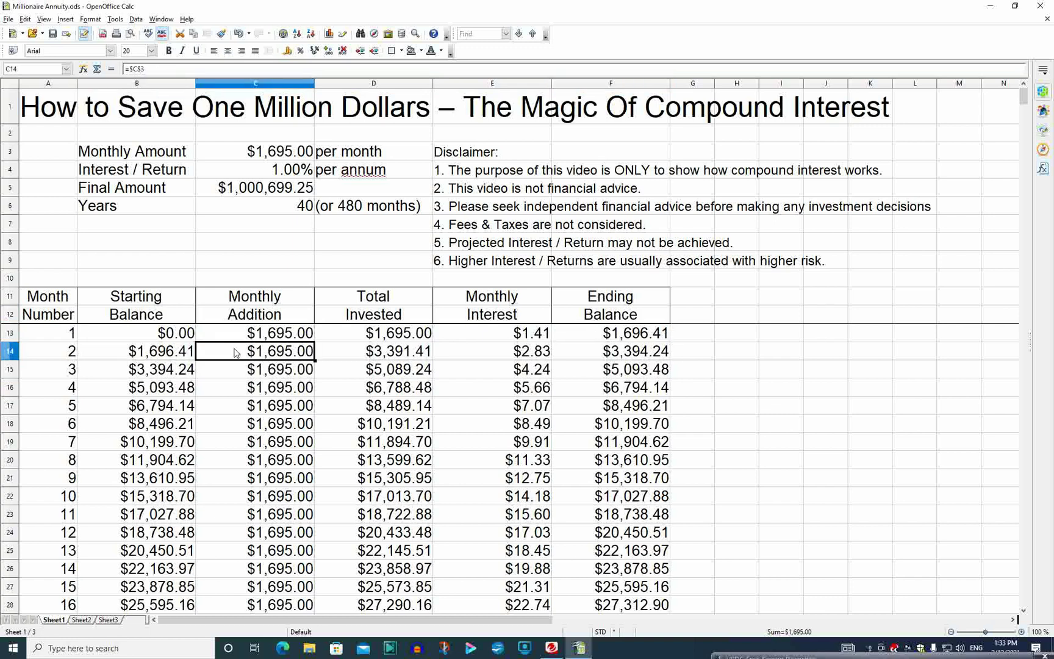
click(366, 359)
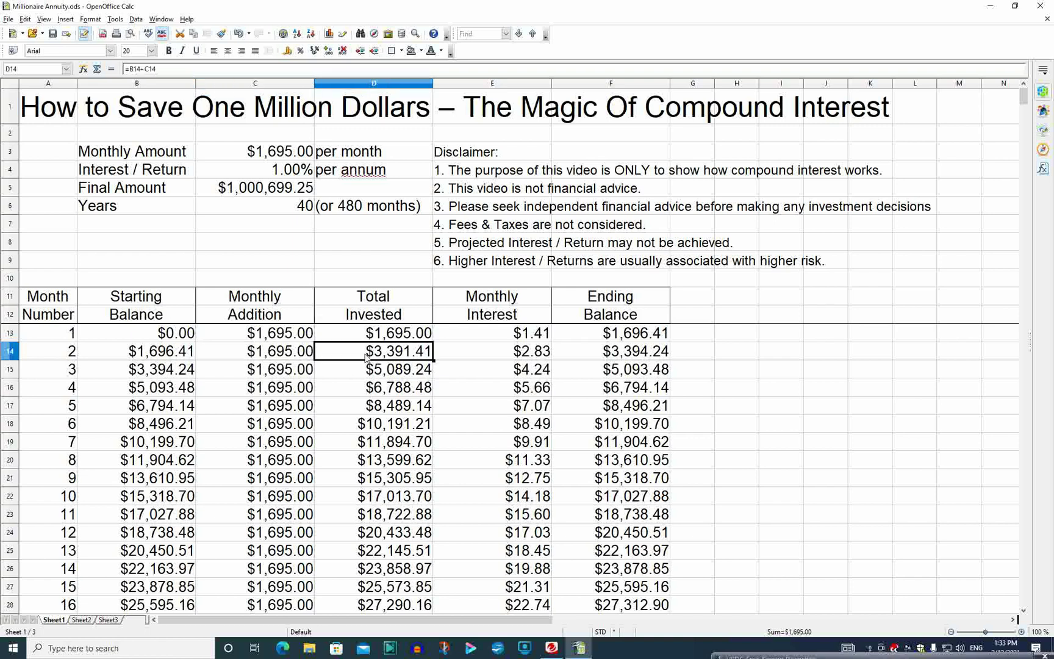
click(474, 347)
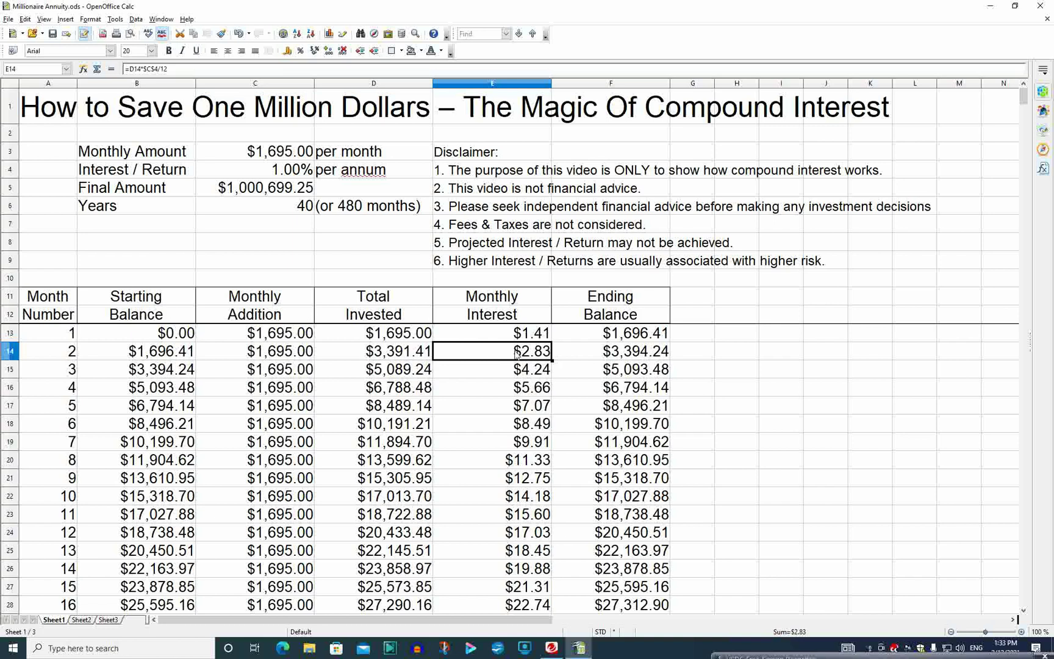
click(679, 121)
click(674, 133)
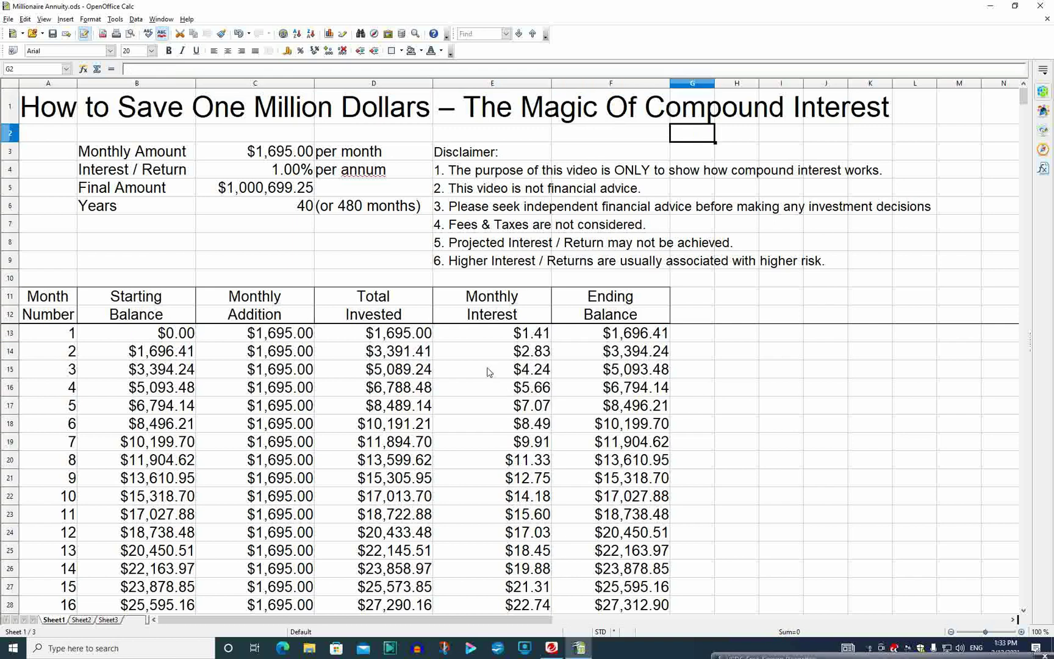
scroll(488, 372, down, 4)
scroll(496, 372, up, 4)
scroll(495, 371, down, 2)
scroll(495, 371, up, 2)
click(488, 456)
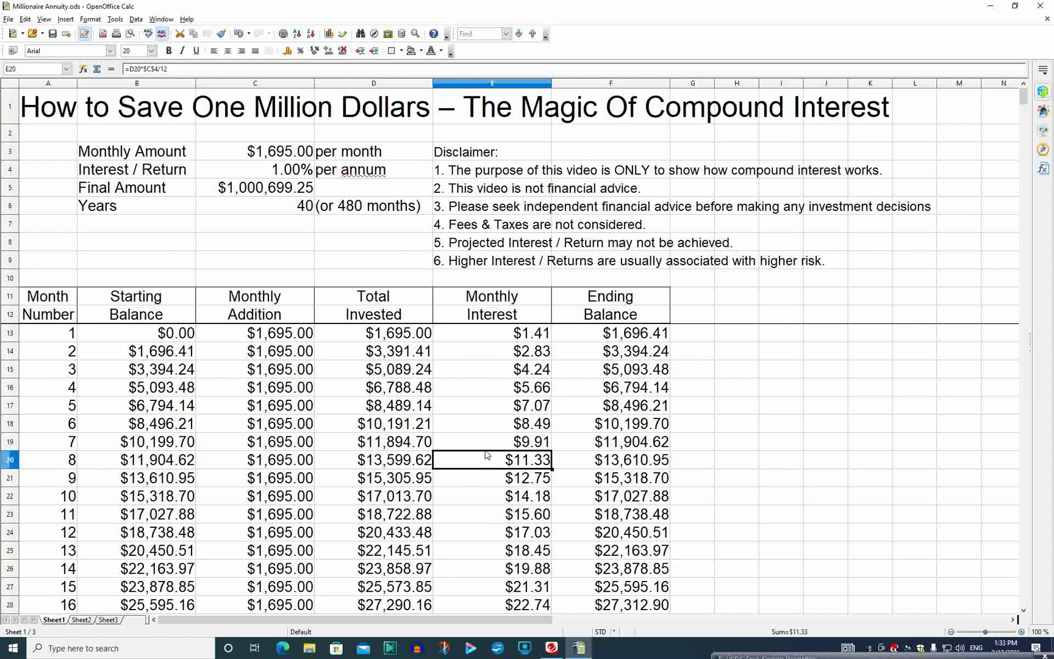
scroll(506, 453, down, 20)
scroll(517, 451, down, 20)
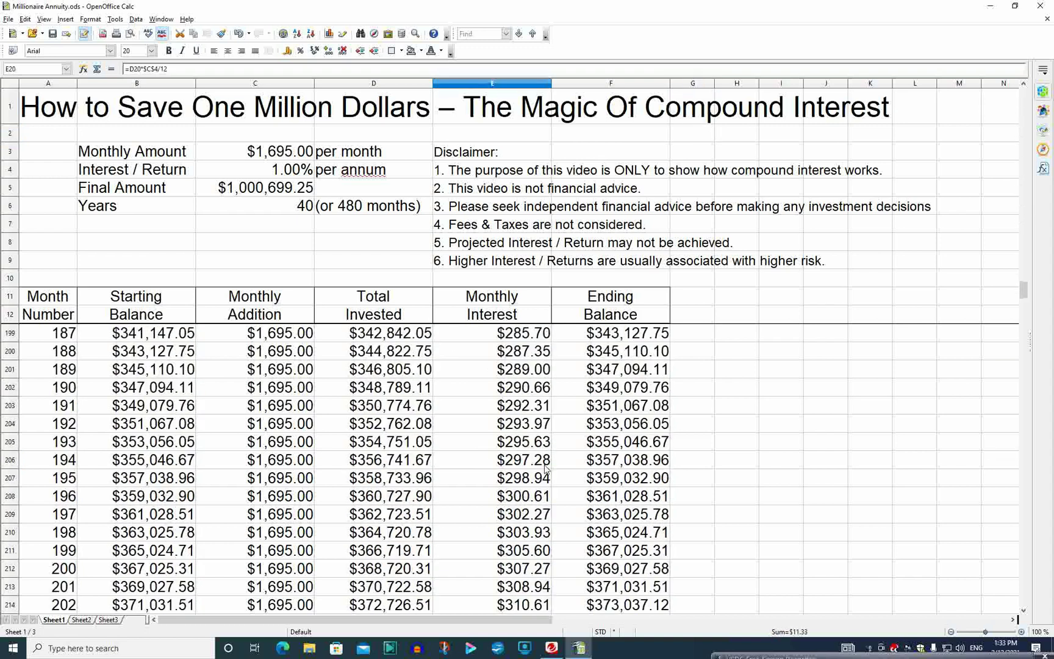
scroll(561, 471, down, 20)
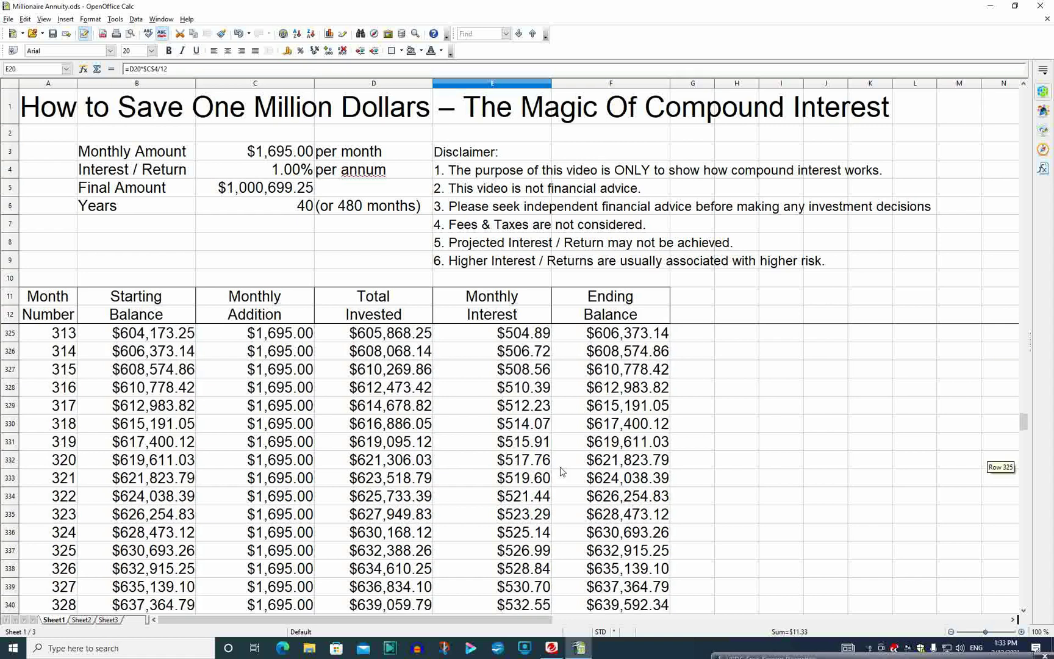
scroll(561, 471, down, 20)
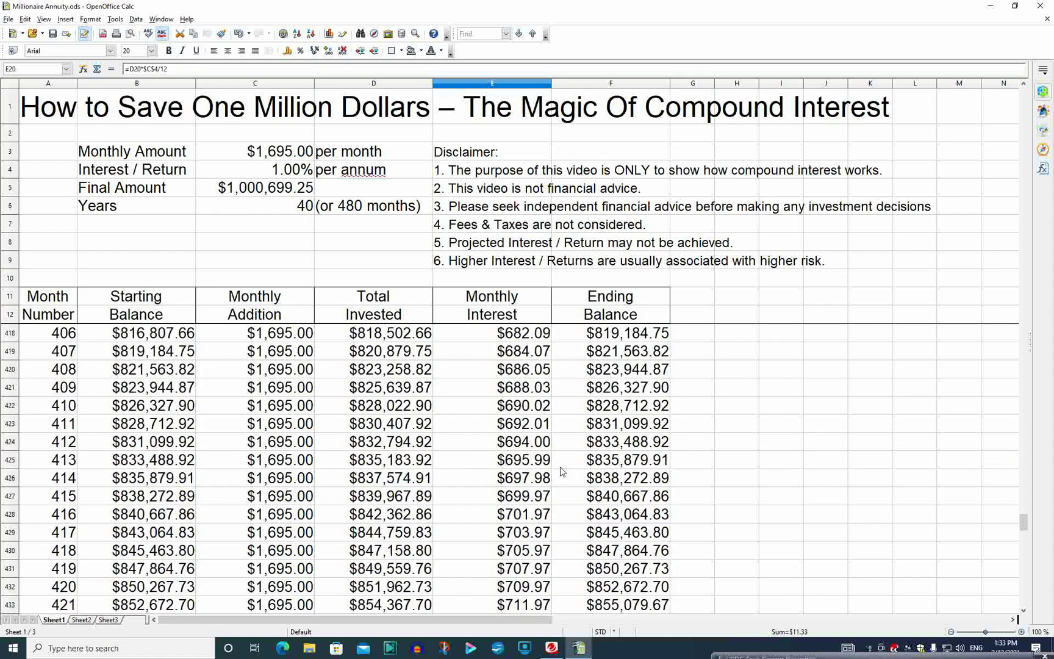
scroll(554, 476, down, 7)
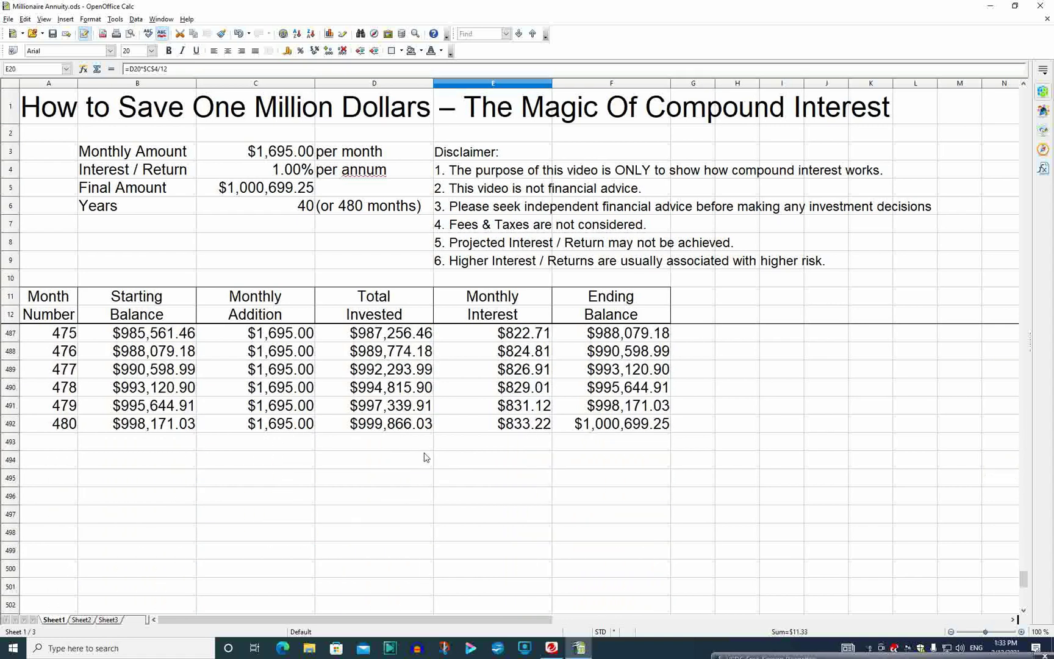
click(638, 425)
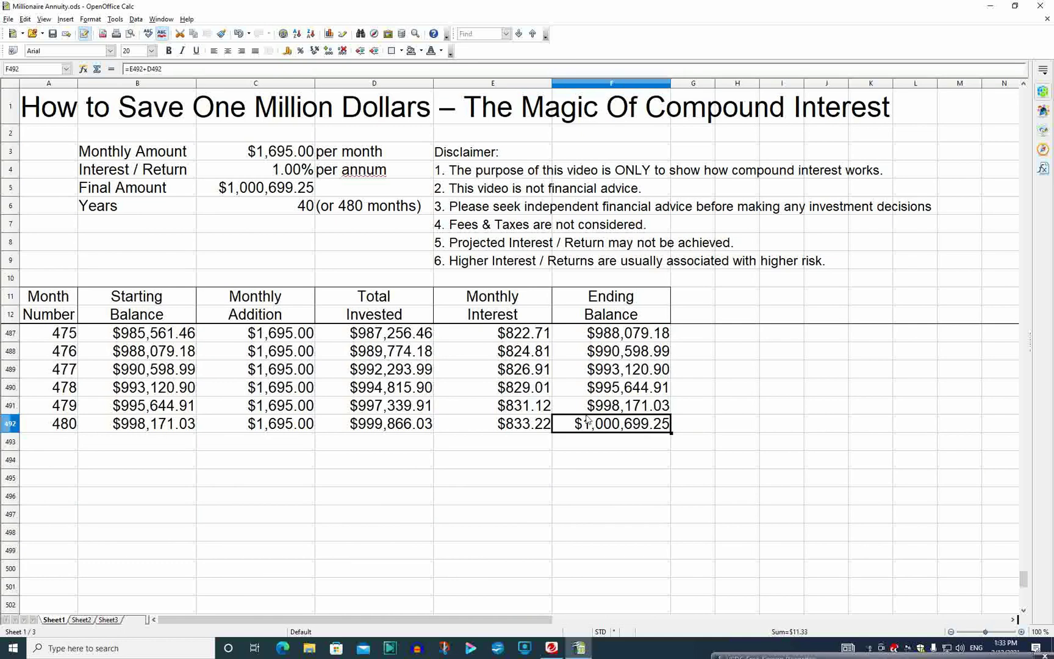
click(501, 426)
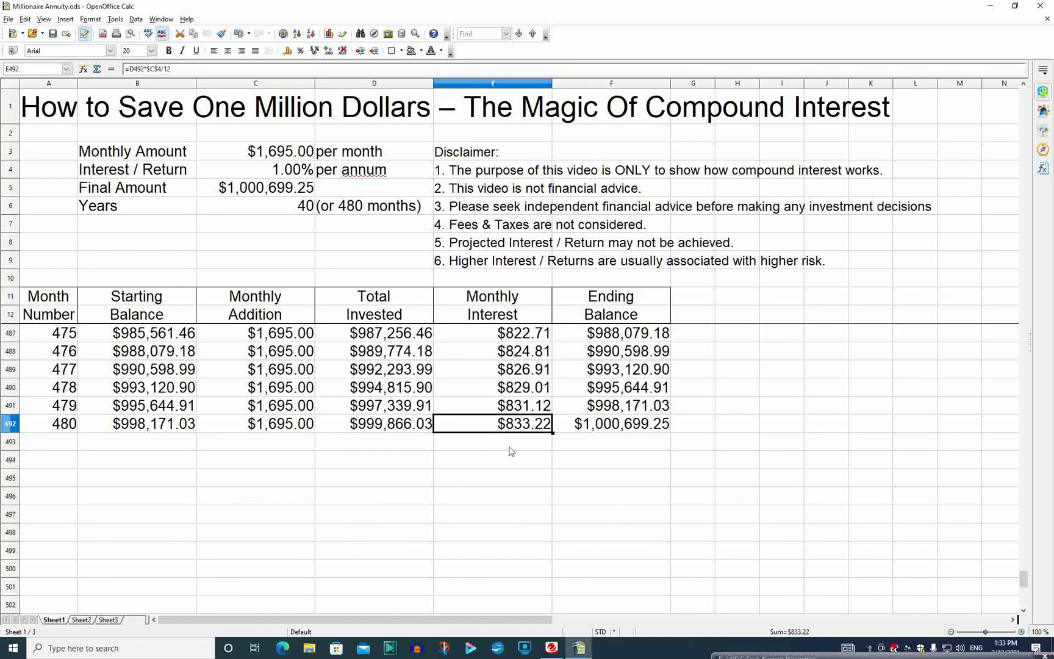
click(587, 430)
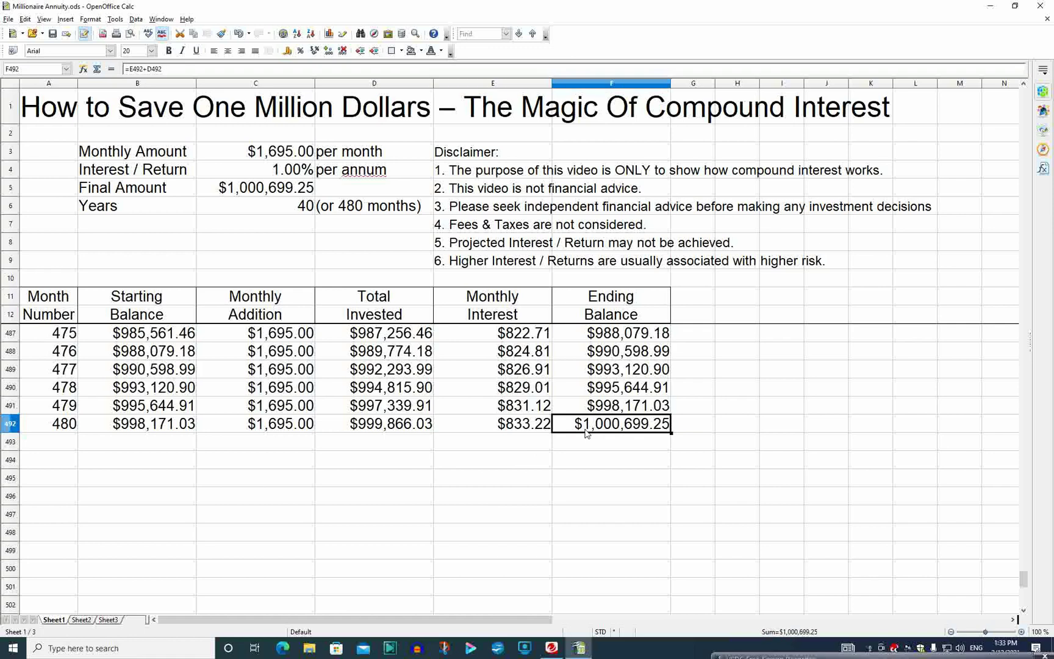
Step: Enter 5% as the interest rate in C4 and 655 as the monthly amount in C3
key(ctrl+Home)
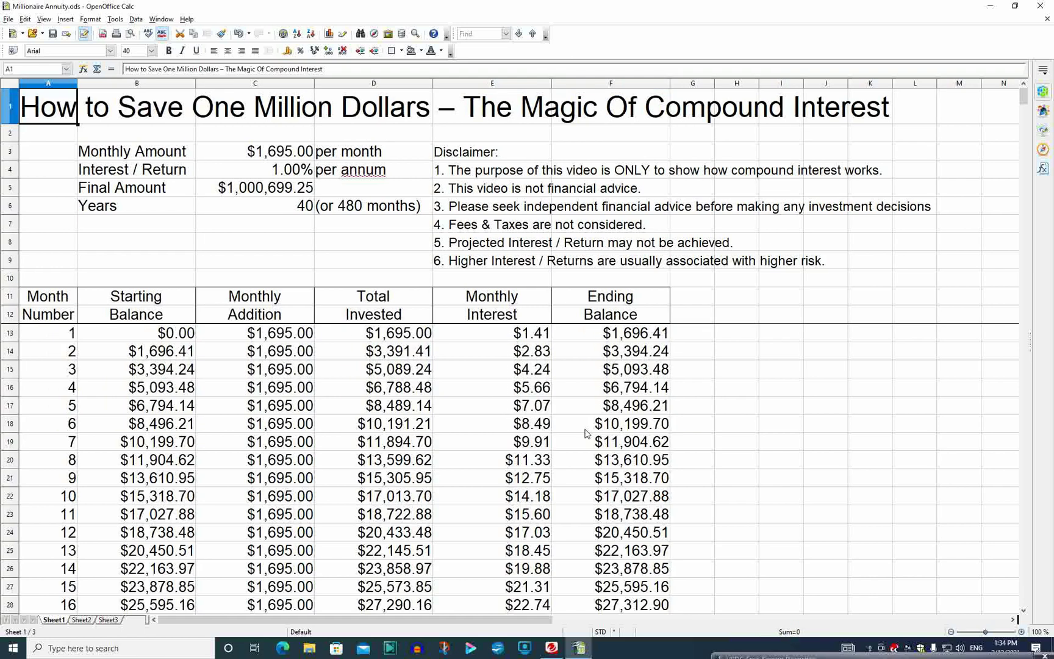
click(283, 169)
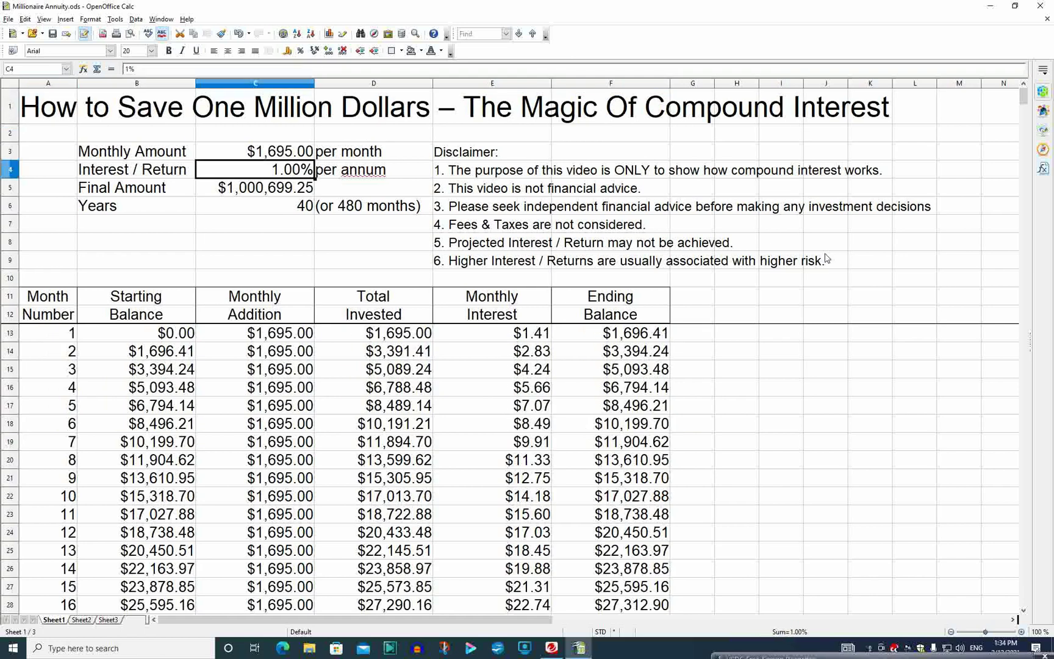
text(5)
key(Return)
key(Up)
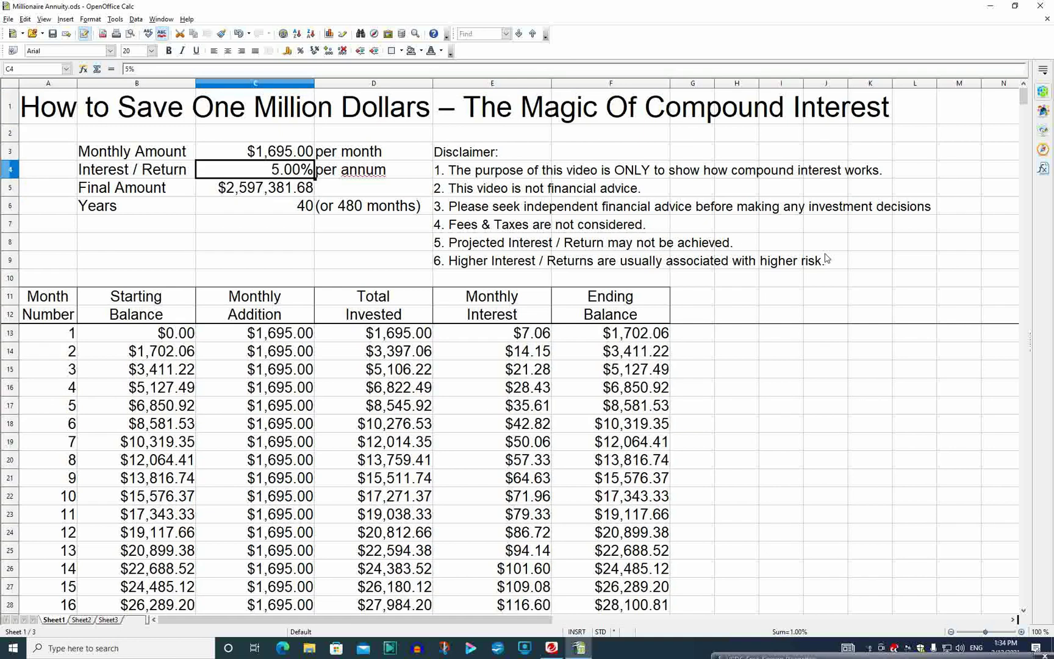
key(Up)
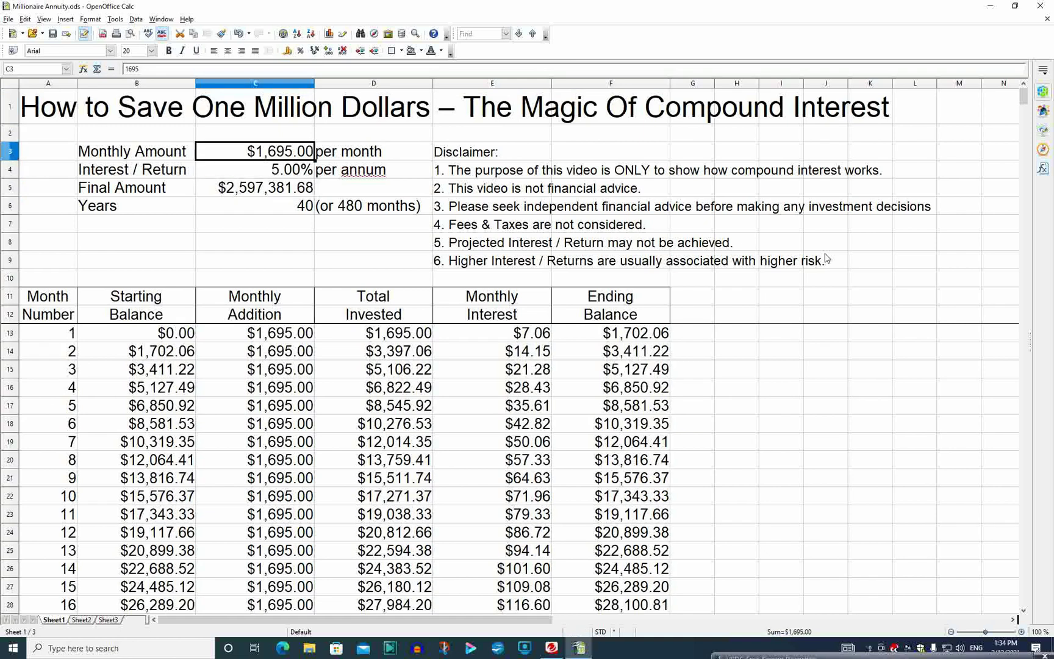
text(655)
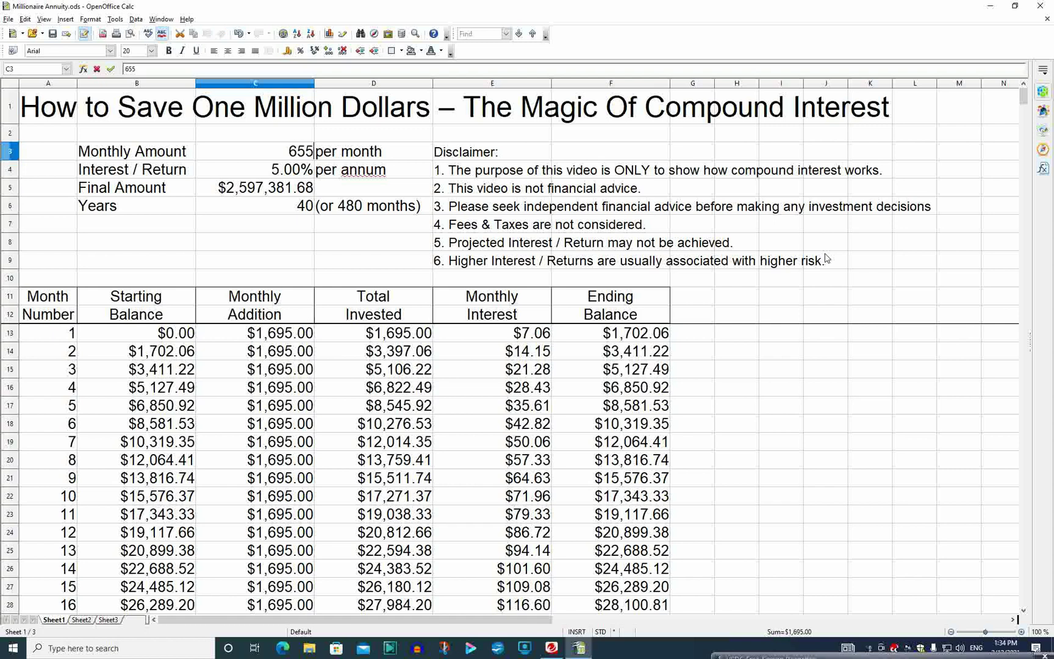
key(Return)
Step: Step through the input cells to the recalculated $1,003,707.97 final amount
key(Up)
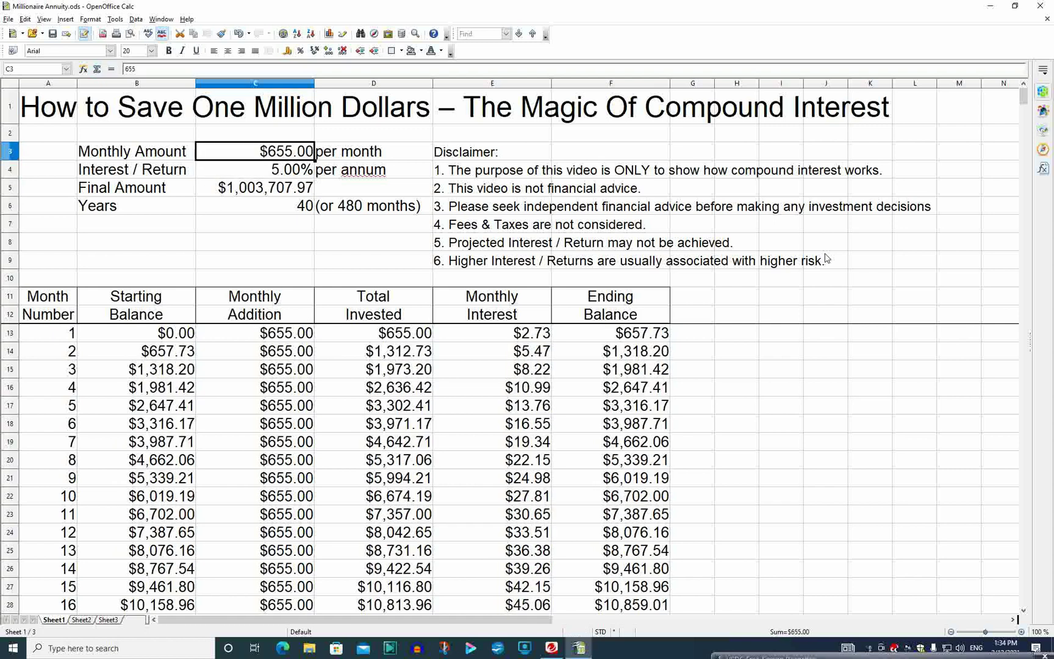
key(Down)
key(Up)
key(Down)
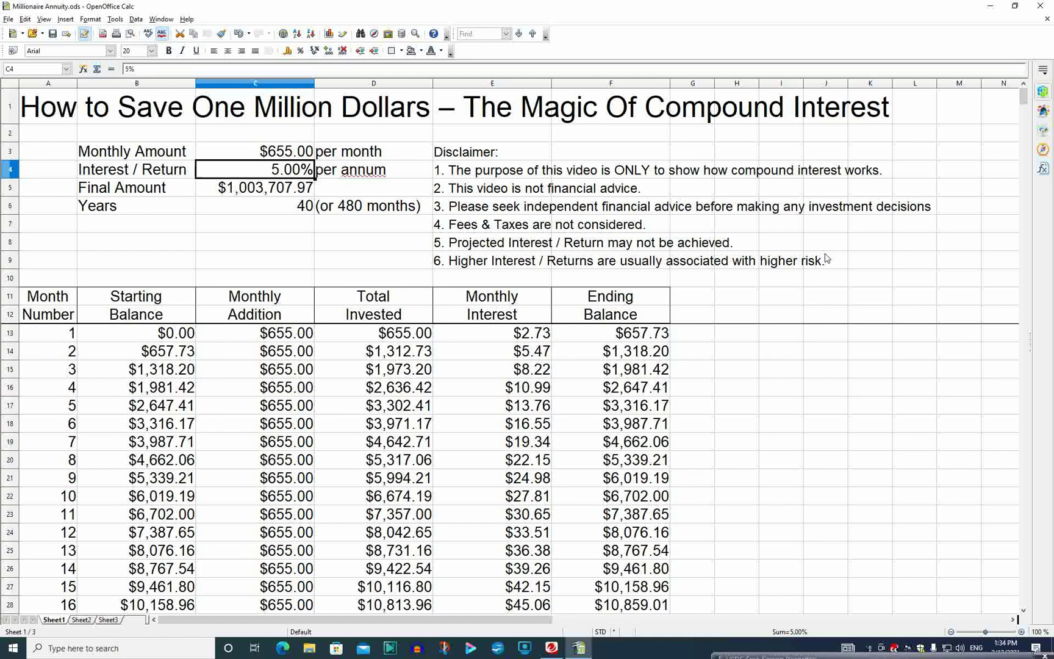
key(Down)
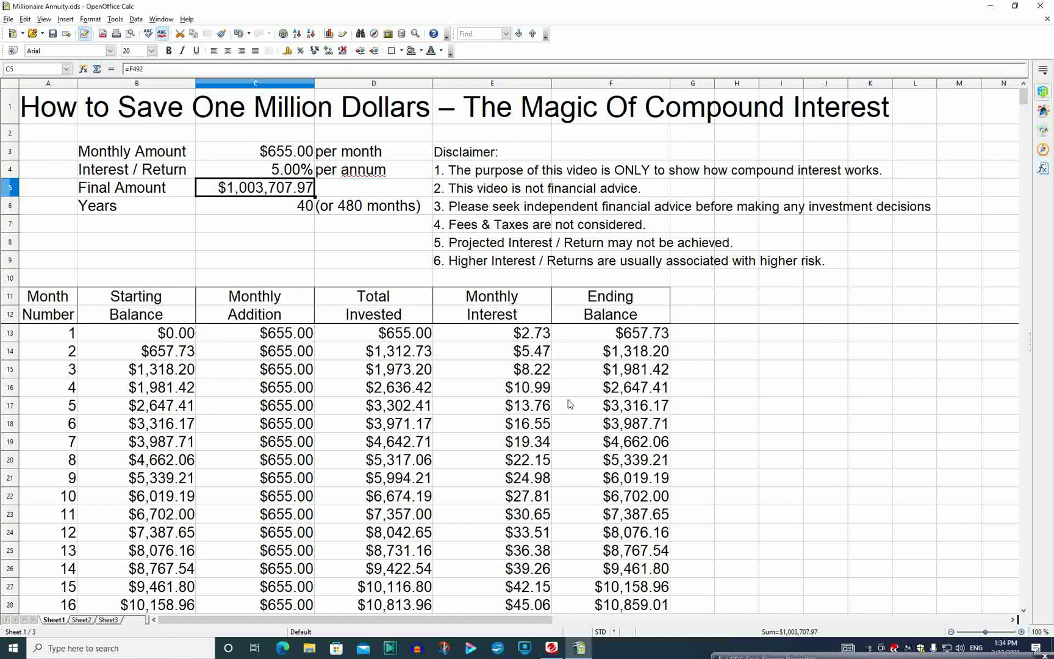
Step: Inspect the recalculated Monthly Interest values for months 4, 5 and 7
click(499, 394)
click(522, 439)
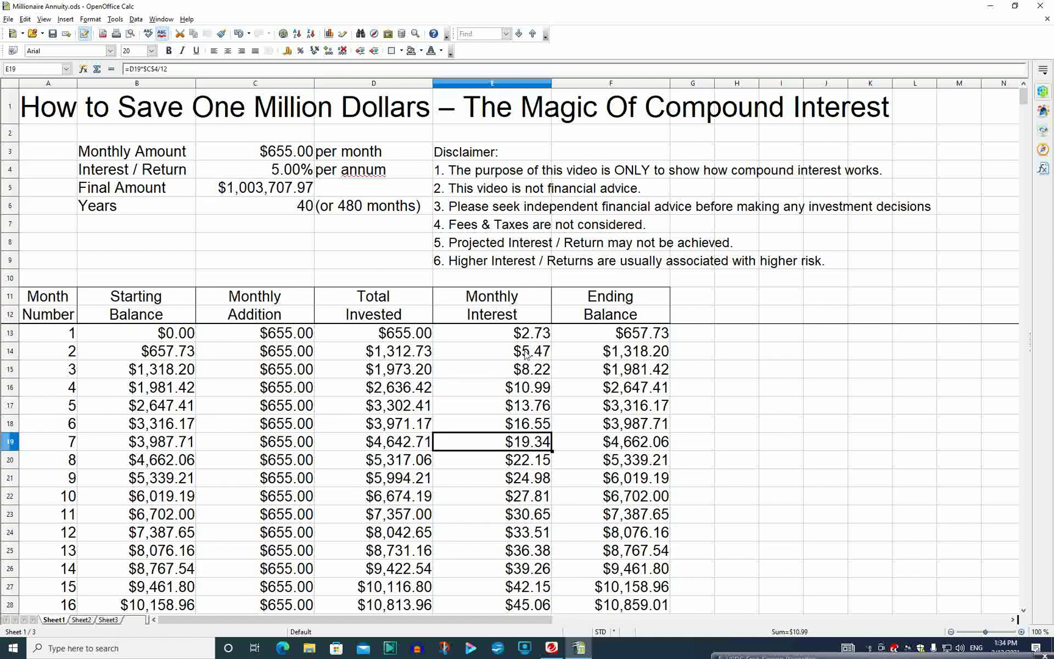
click(523, 394)
click(523, 410)
click(528, 438)
click(272, 176)
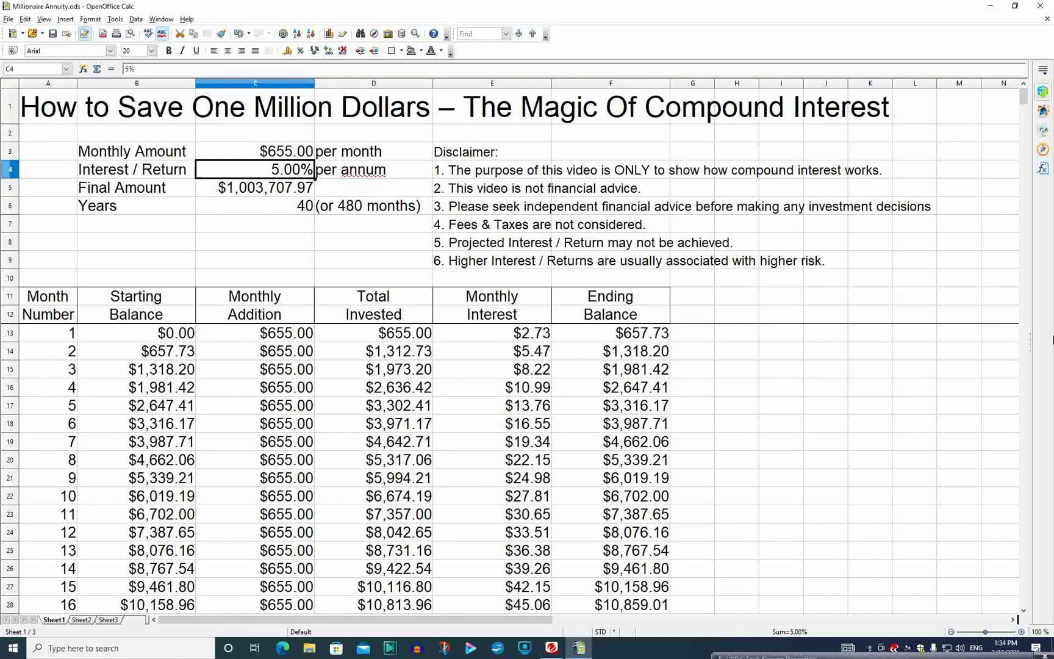
Step: Enter 10% as the interest rate and $158 as the monthly amount
text(10%)
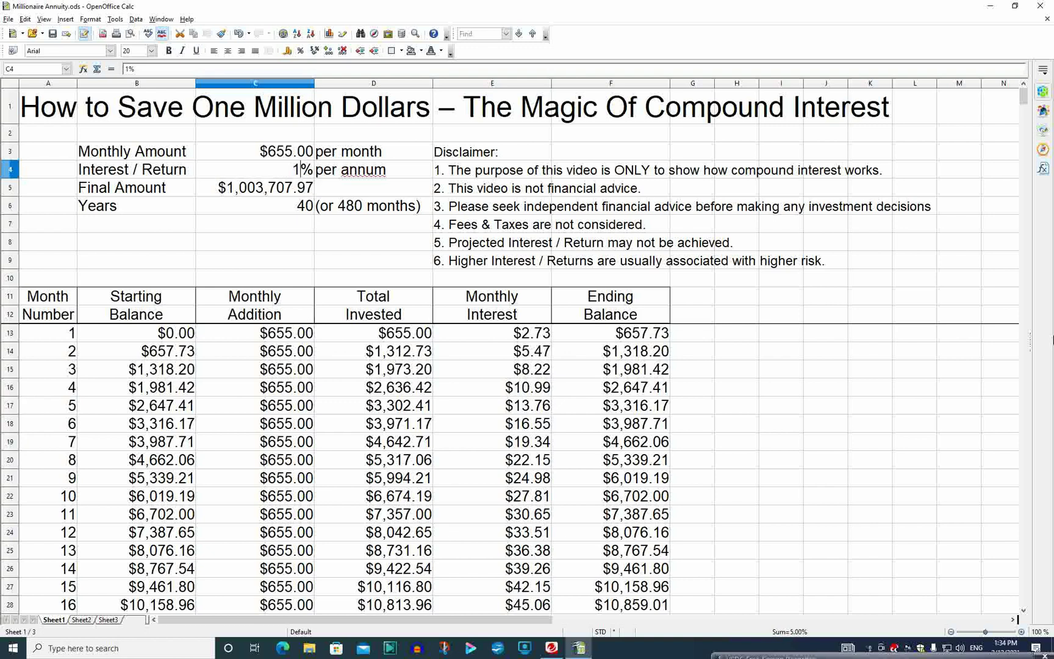
click(255, 151)
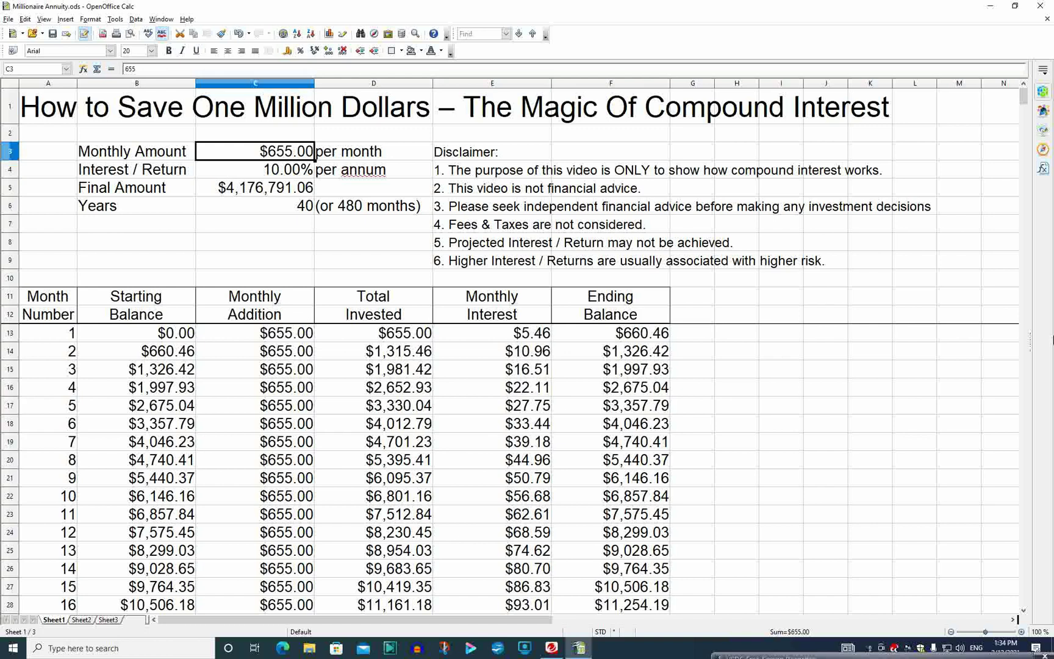
text(158)
key(Return)
Step: Review C3 through C6, showing the $1,007,531.28 final amount over the years
click(255, 151)
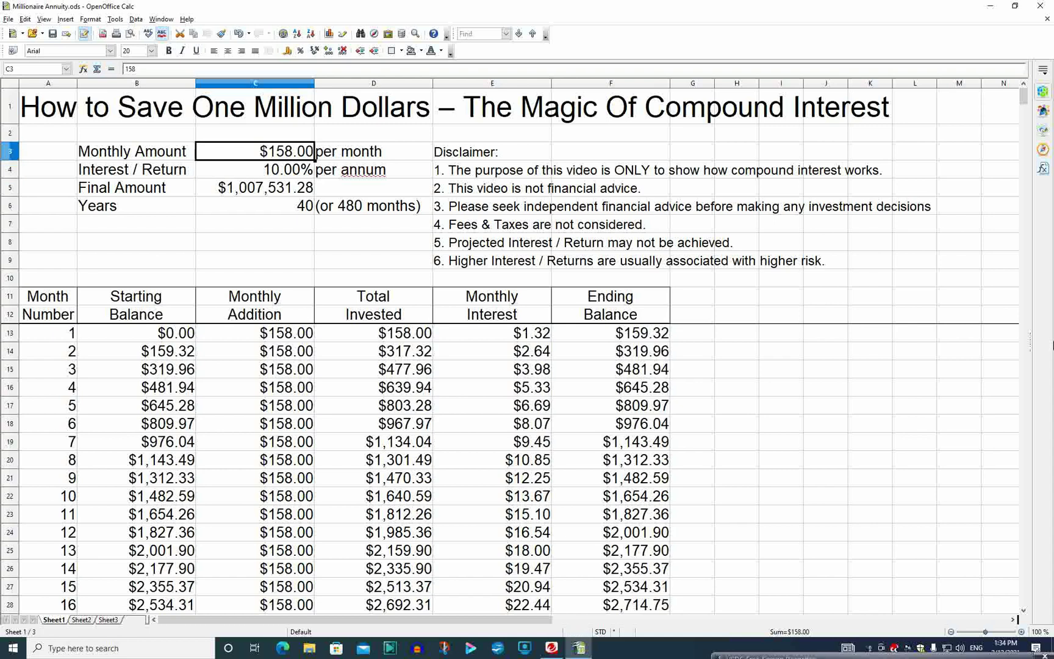
click(260, 178)
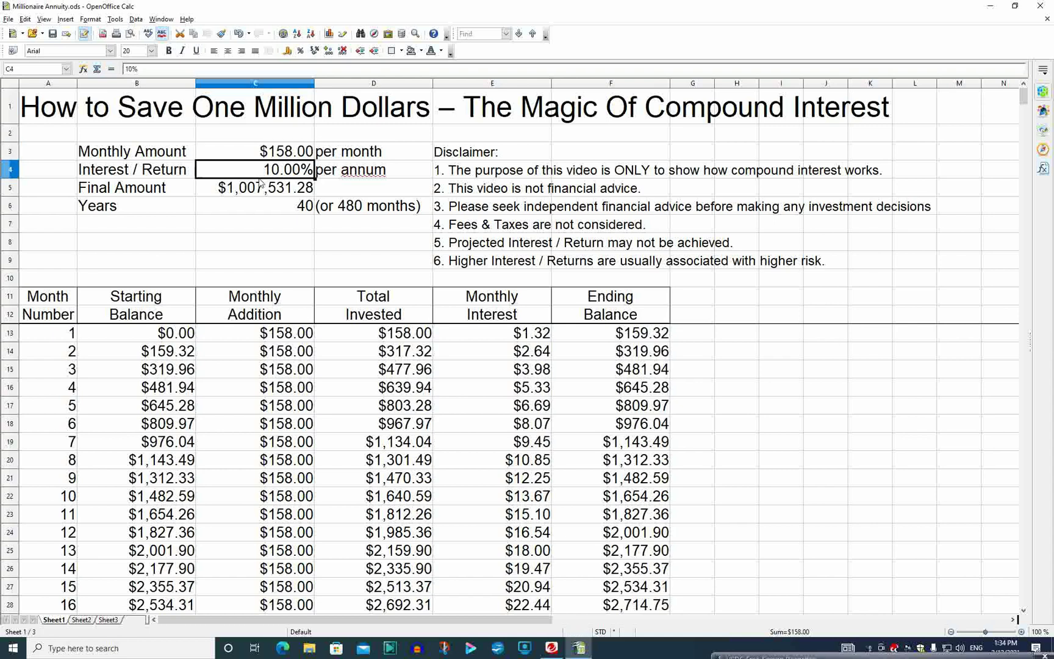
click(260, 188)
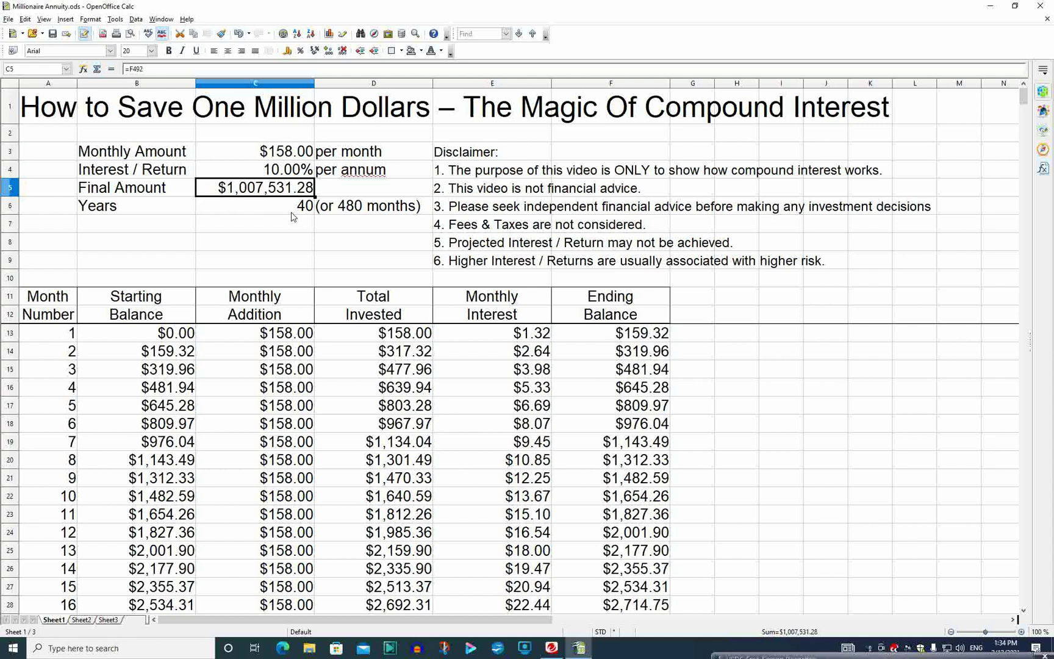
click(292, 208)
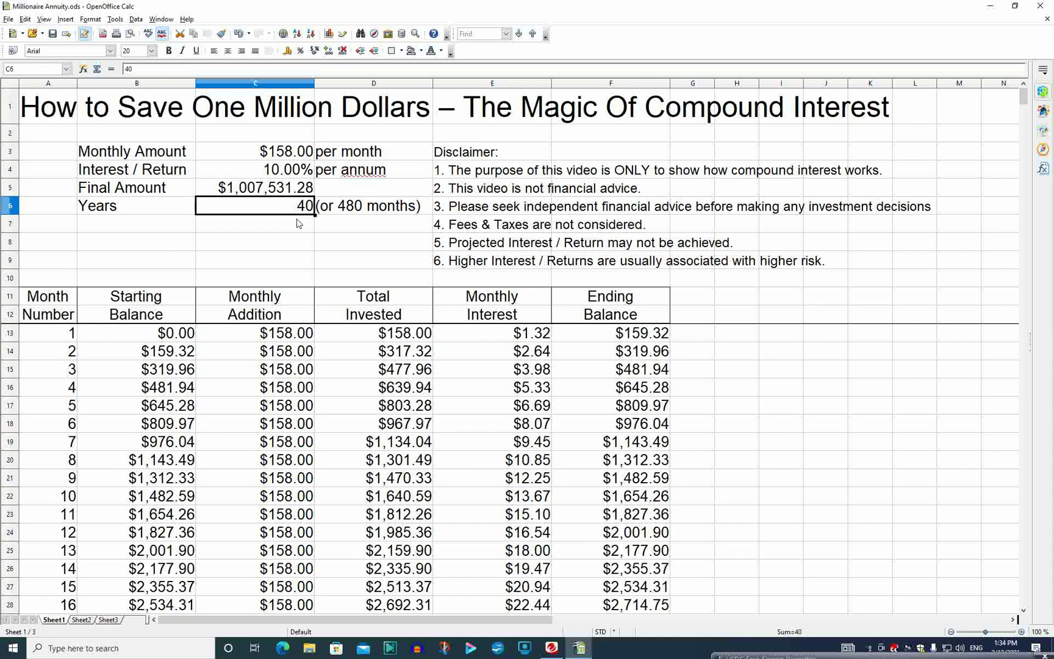
click(264, 170)
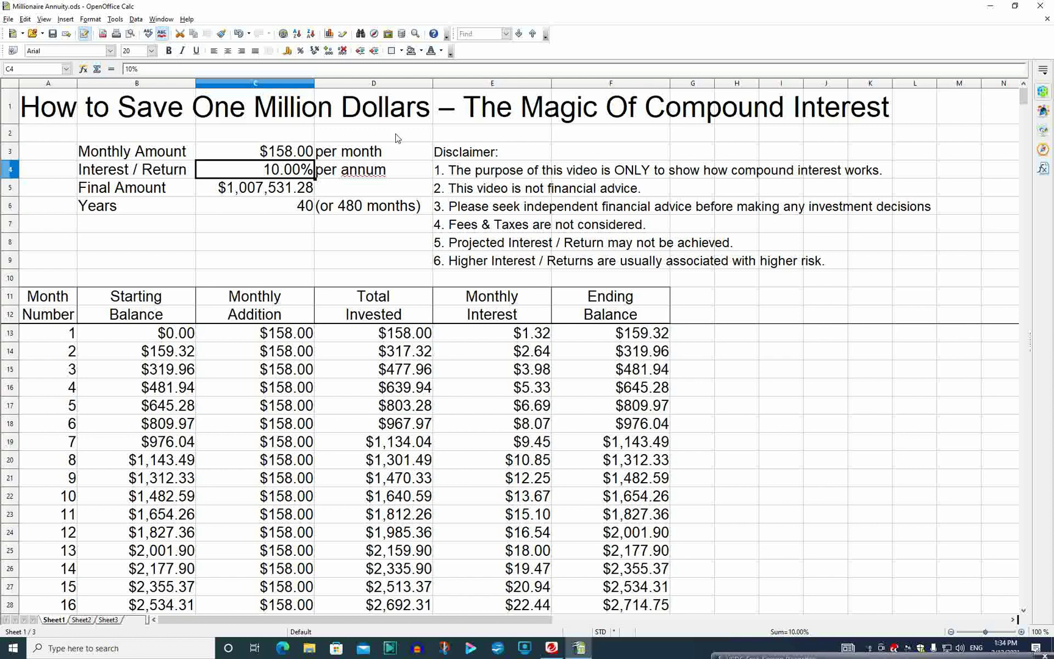
Step: Enter 20% as the interest rate in C4 and 5.90 as the monthly amount in C3
text(20%)
key(Return)
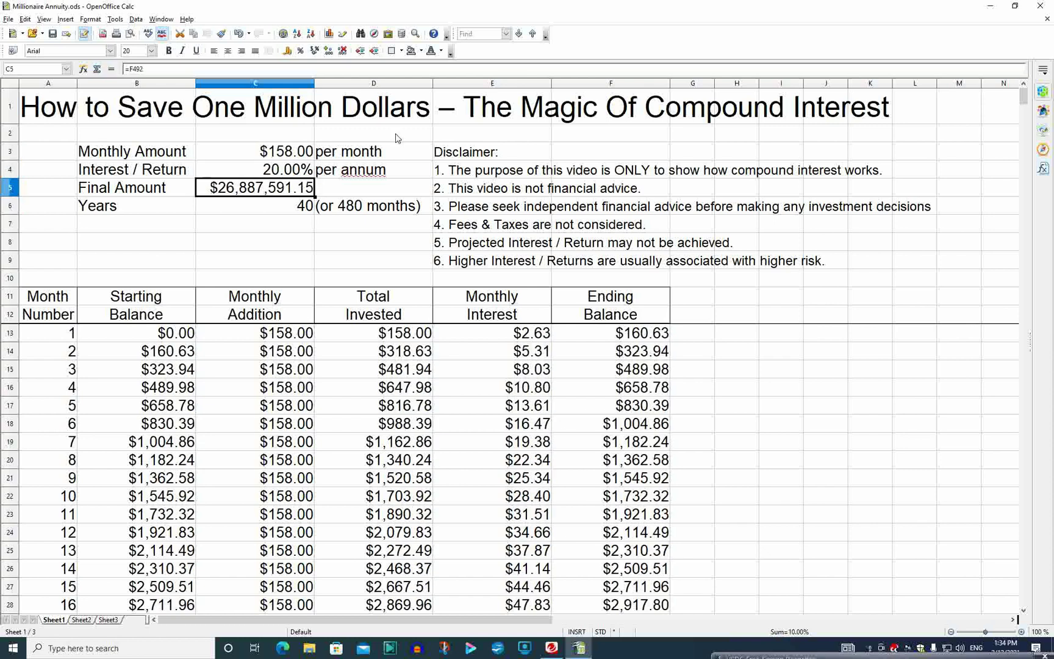
key(Up)
key(Up)
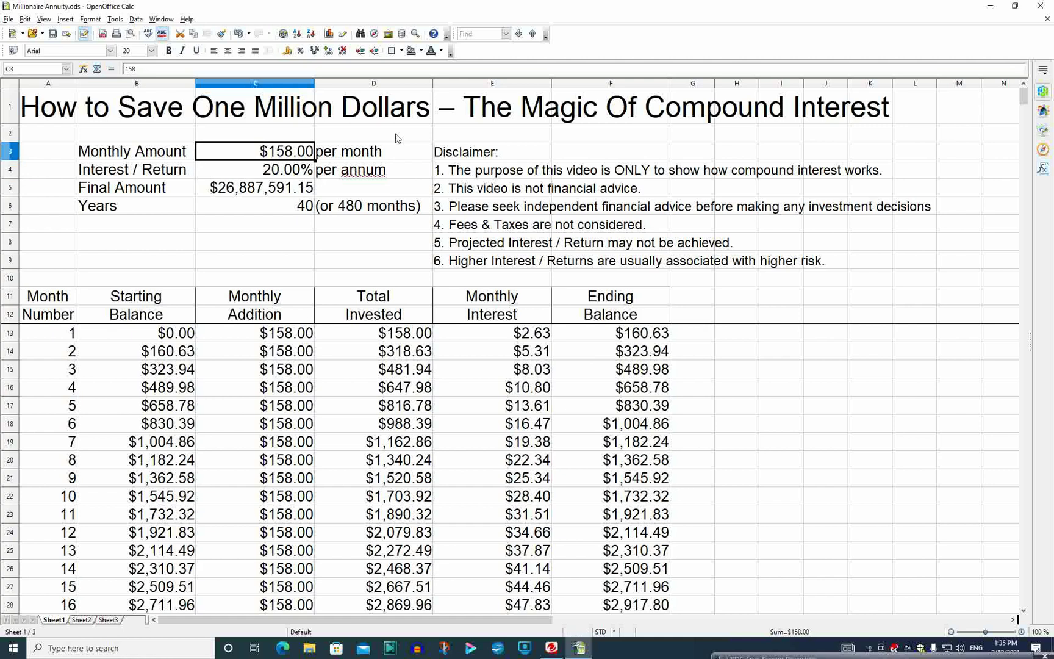
text(5.90)
key(Return)
key(Up)
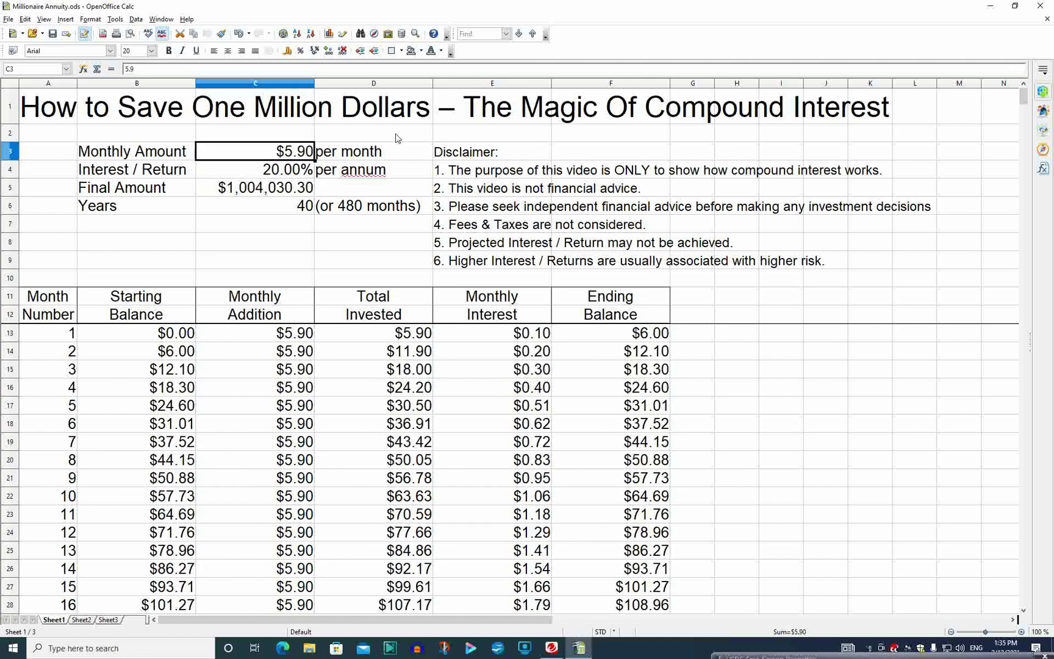
Step: Check C3 to C6, confirming the $1,004,030.30 final amount over 40 years
click(306, 171)
click(297, 203)
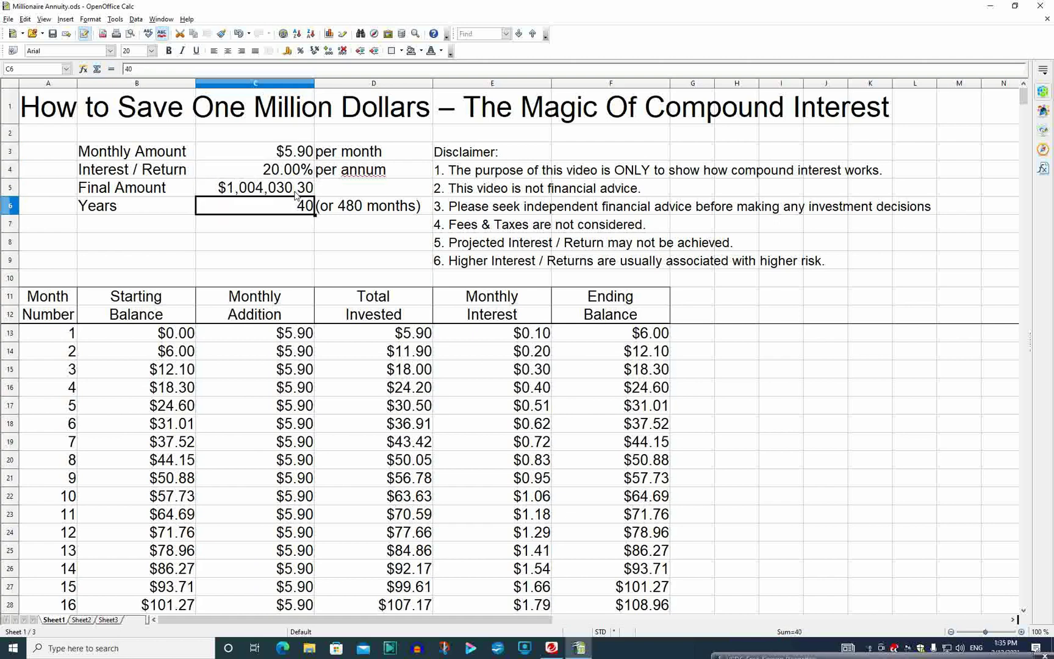
click(294, 186)
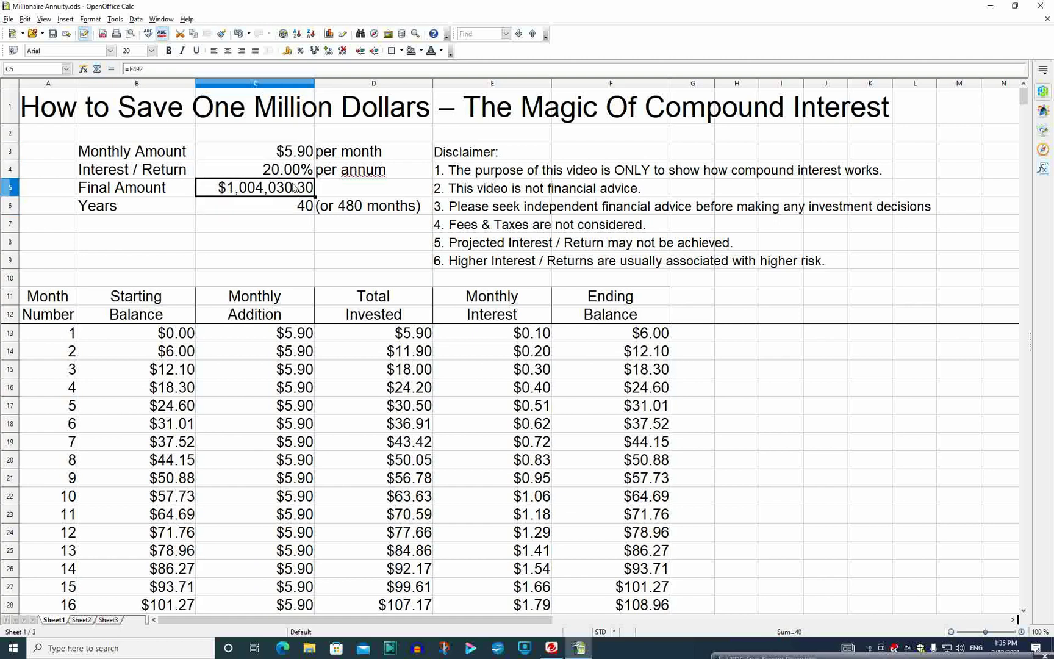
click(266, 206)
click(306, 152)
click(292, 173)
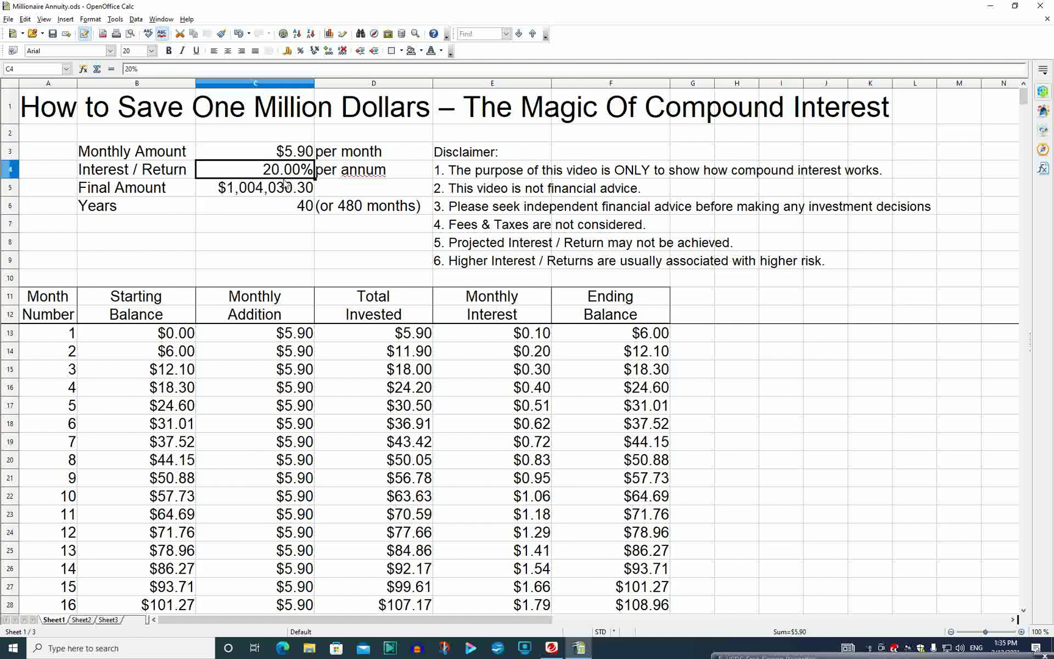
click(281, 193)
click(285, 153)
click(284, 172)
click(675, 135)
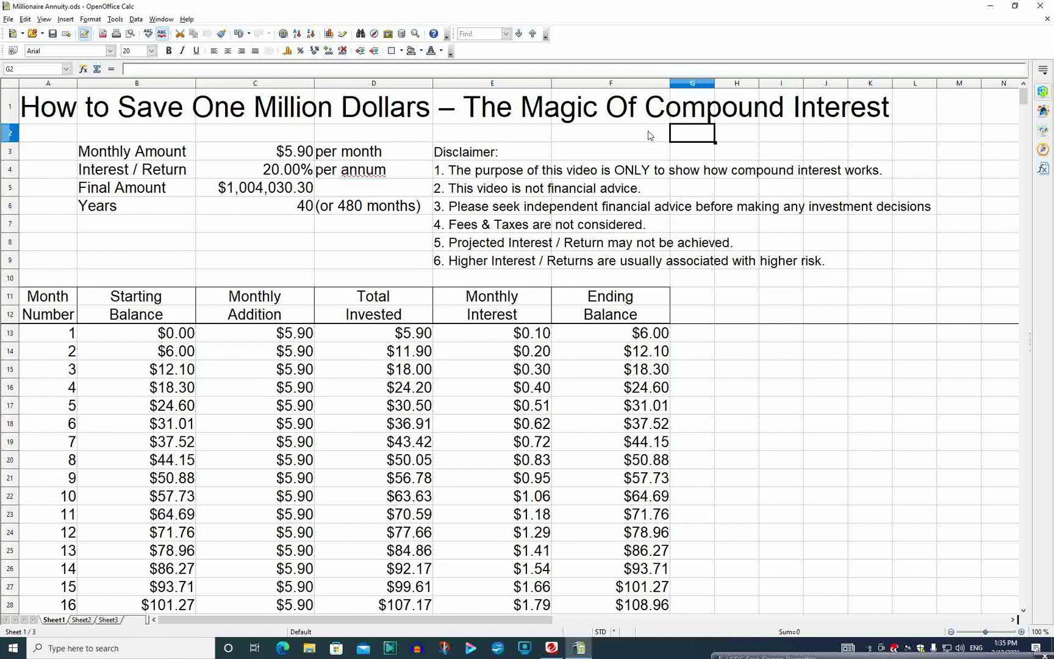
click(538, 426)
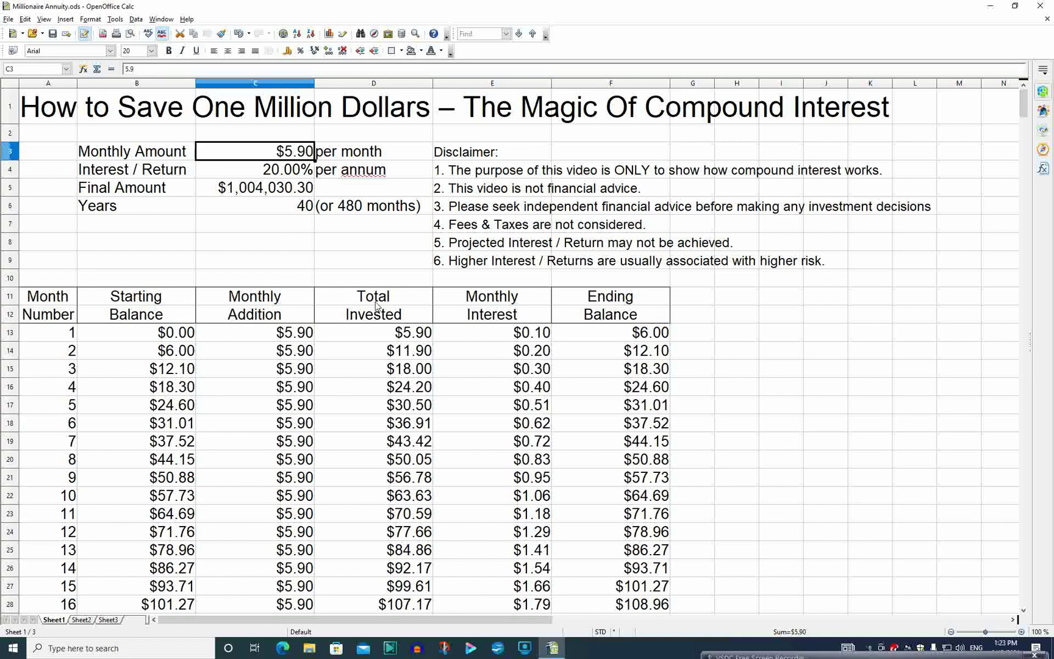
click(526, 366)
scroll(535, 380, down, 5)
scroll(535, 380, up, 5)
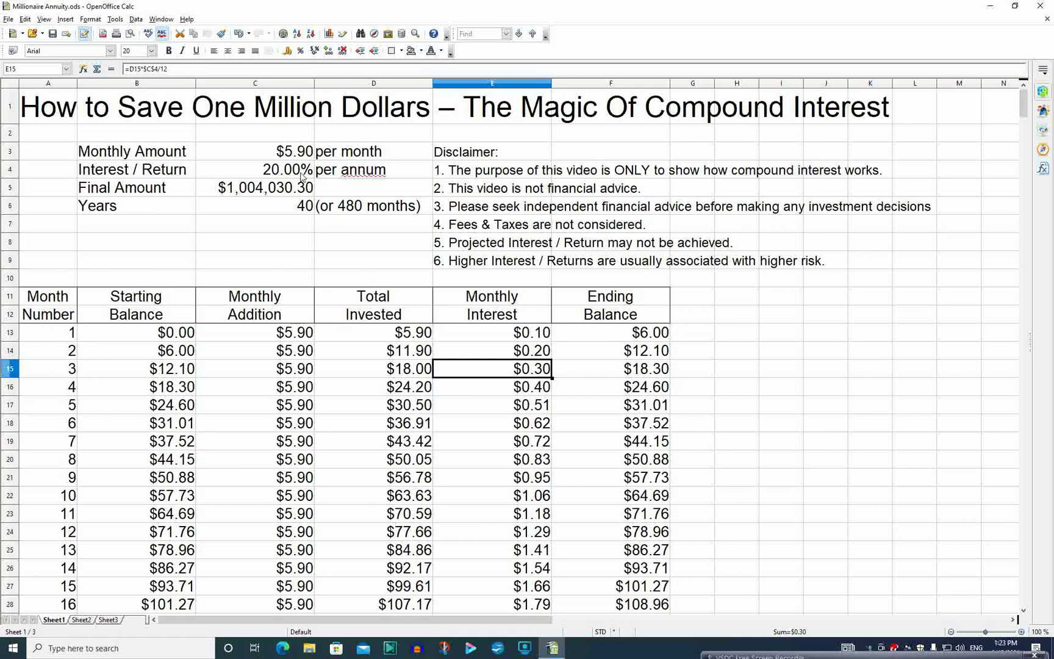
click(293, 158)
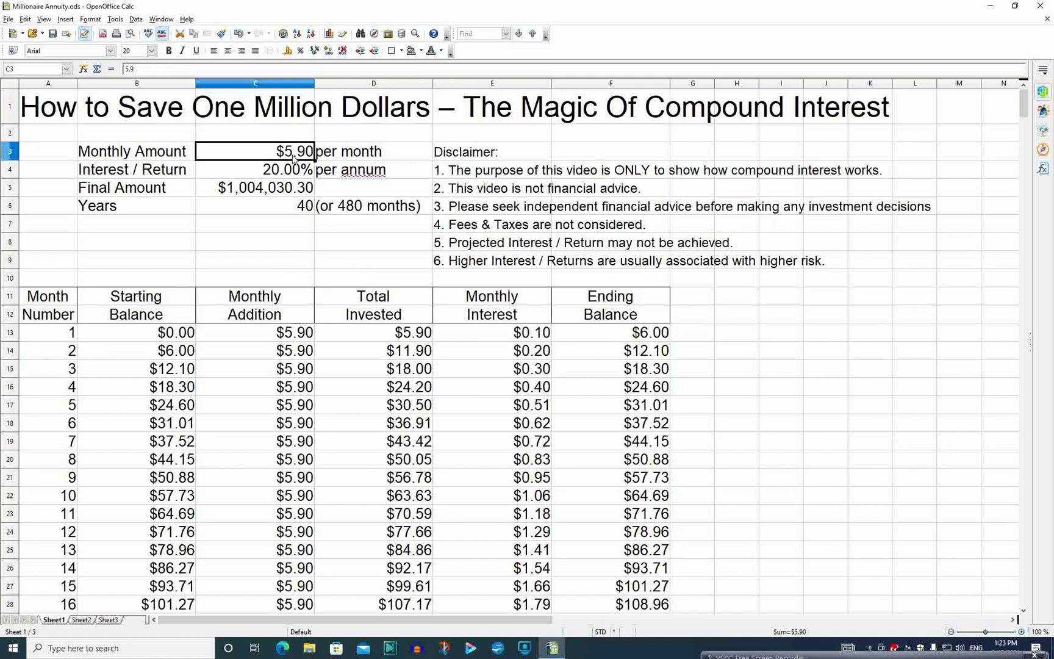
click(286, 171)
click(284, 155)
click(257, 169)
key(Up)
key(Down)
click(252, 194)
click(251, 205)
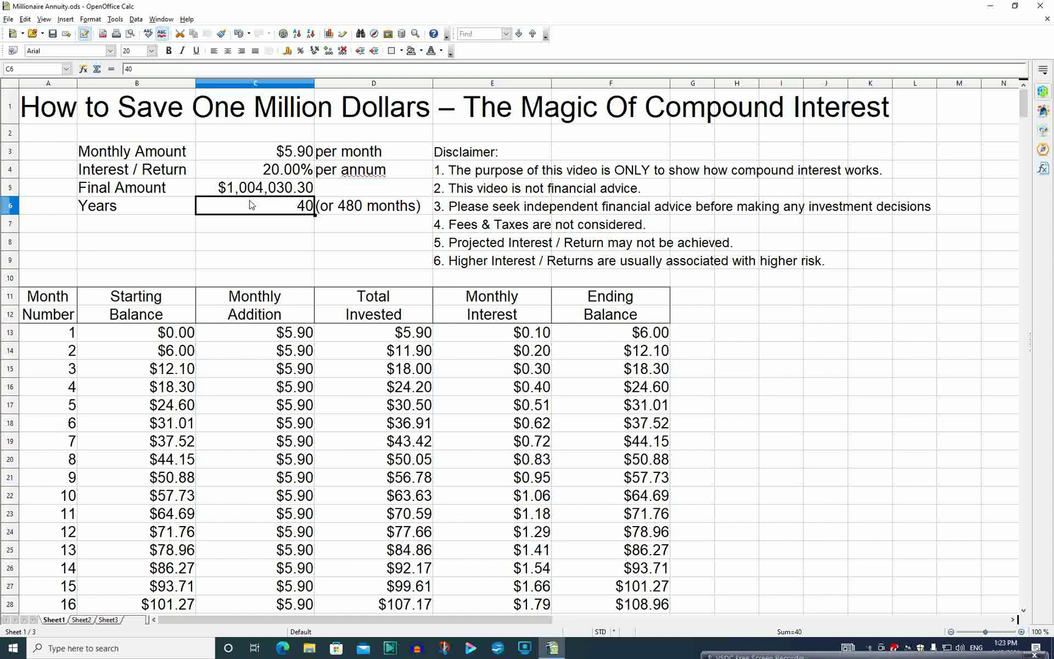
click(267, 187)
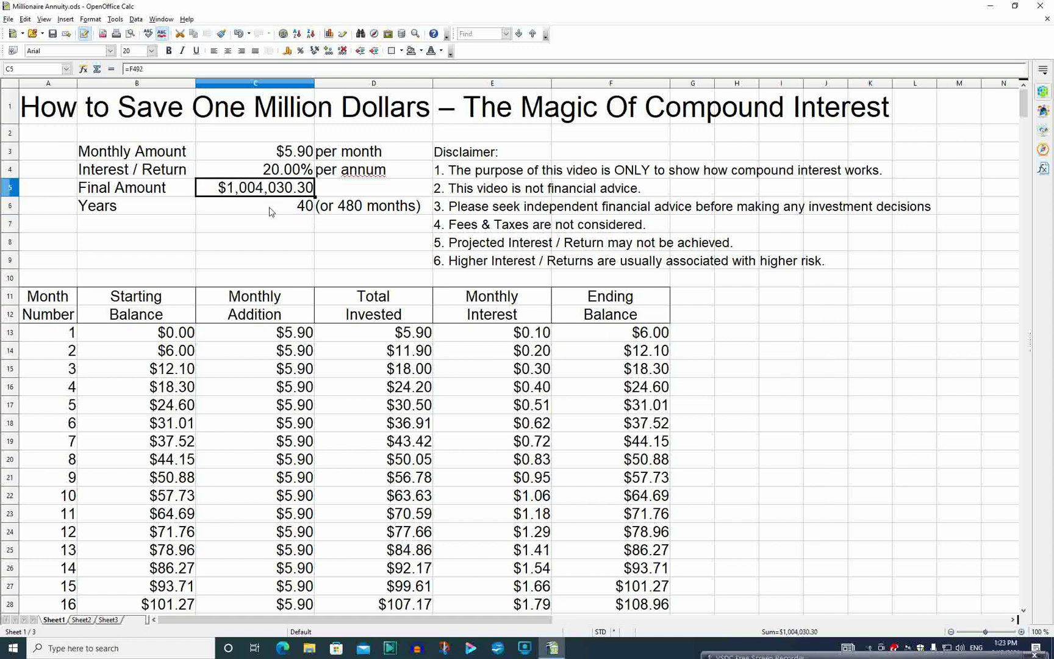
click(271, 211)
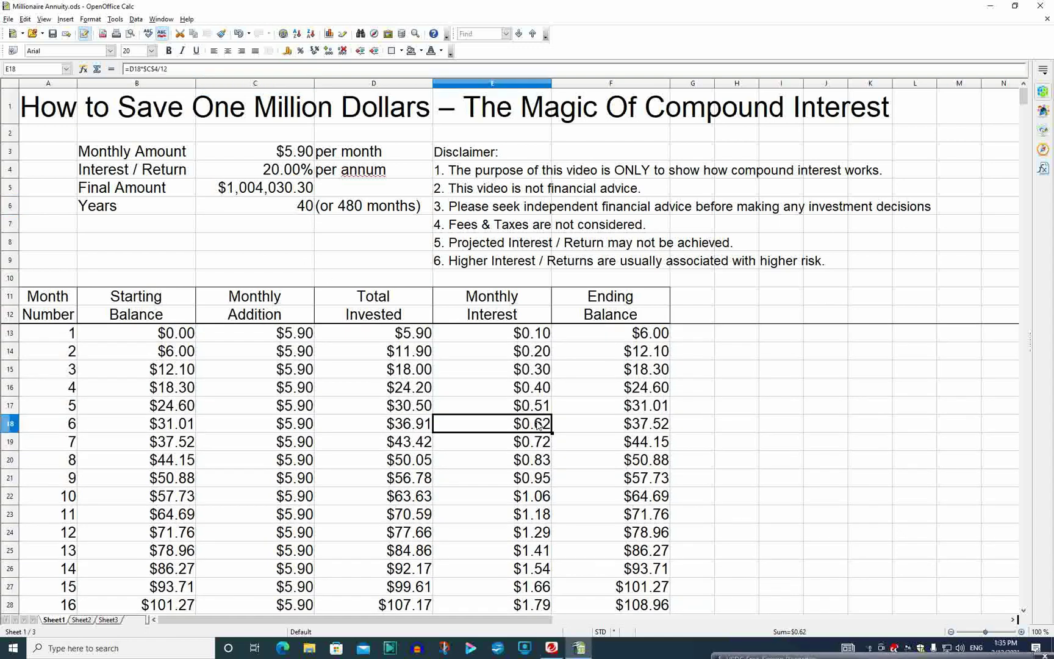
click(492, 152)
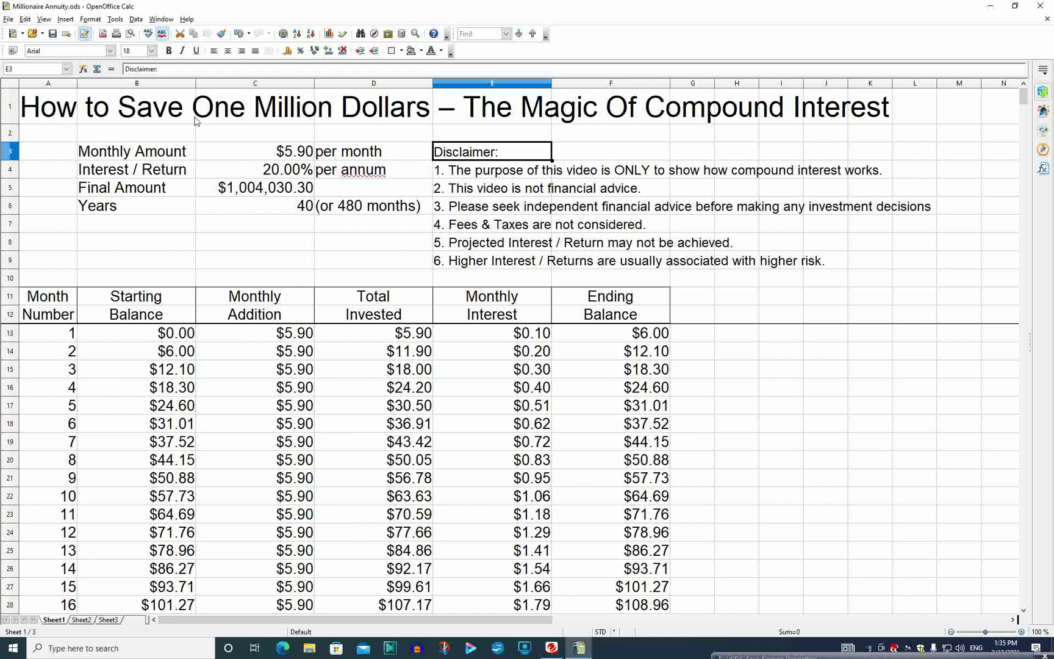
click(512, 246)
click(566, 246)
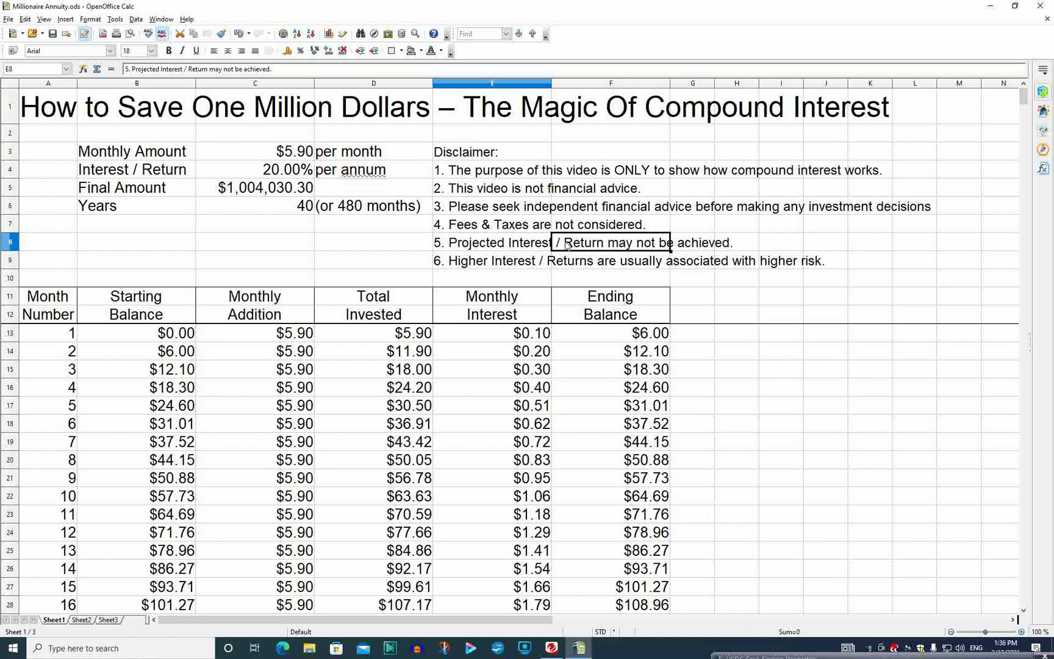
click(684, 246)
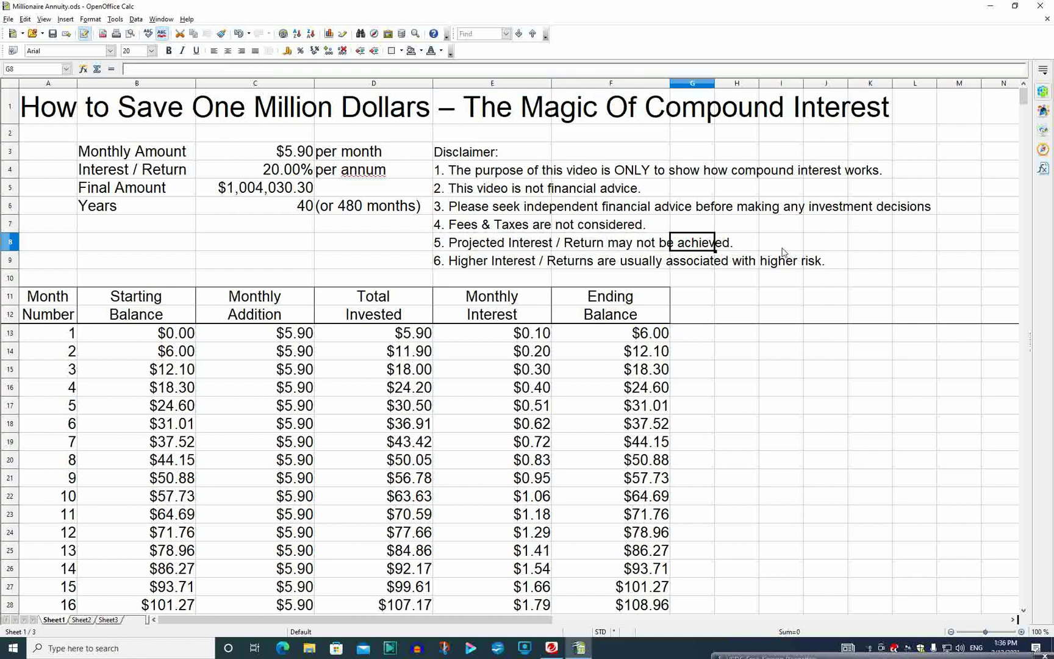
click(755, 244)
click(448, 267)
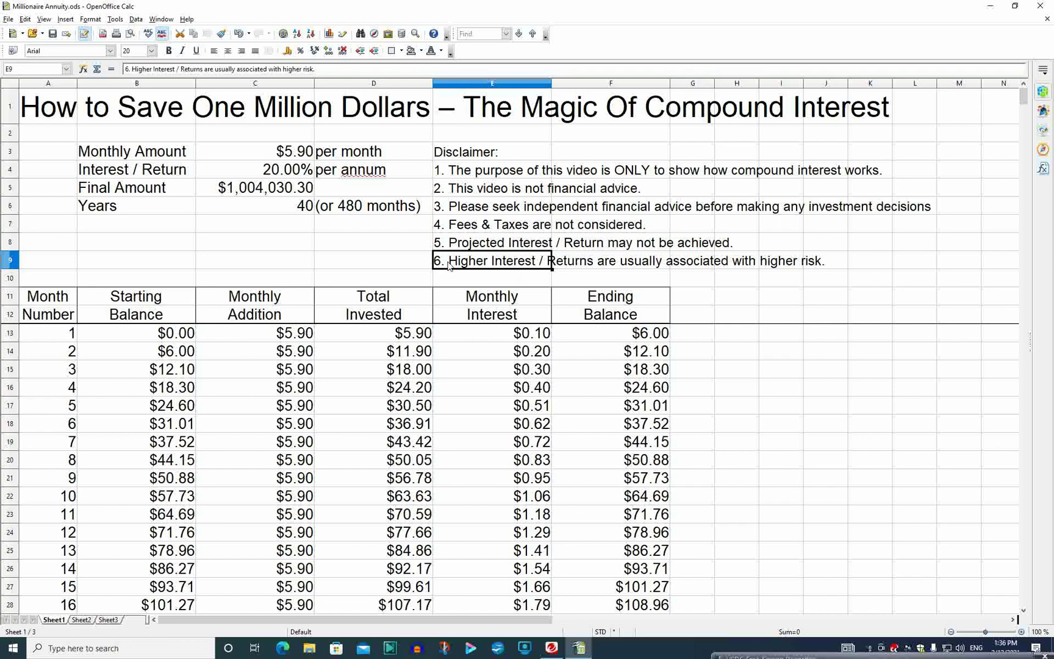
click(586, 267)
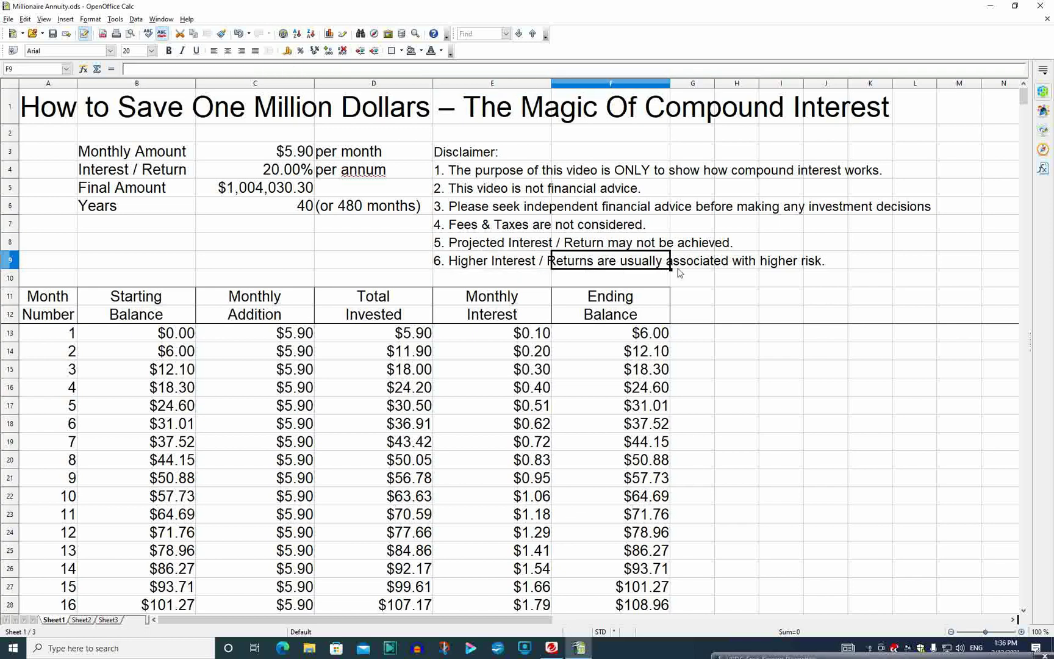